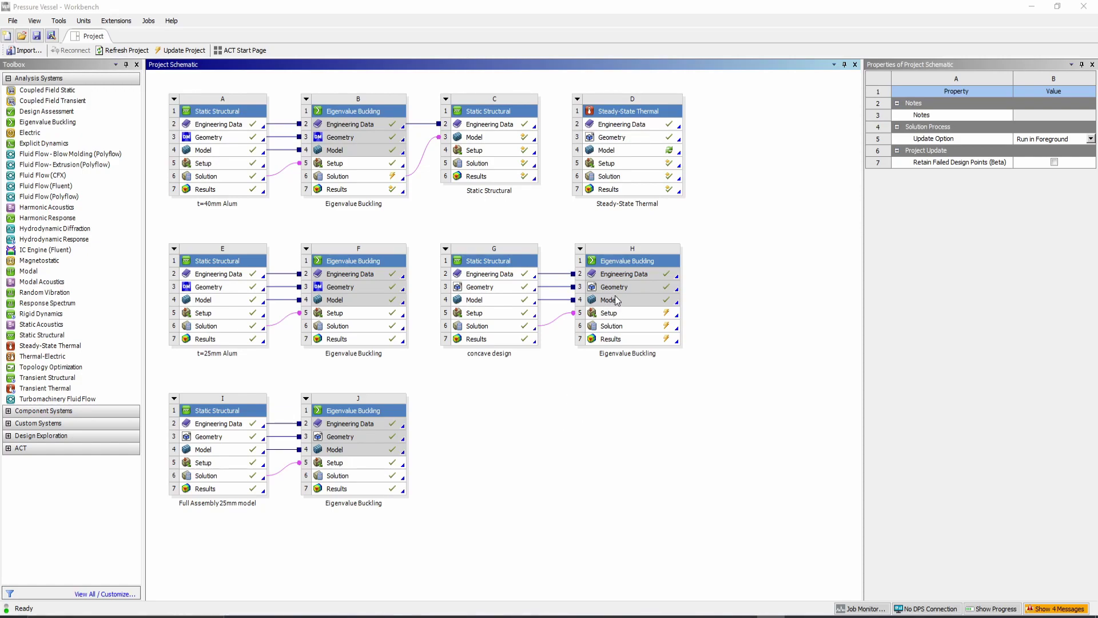
Open the concave design model in Mechanical, showing its 1.4716 mm static total deformation.
left_click(856, 616)
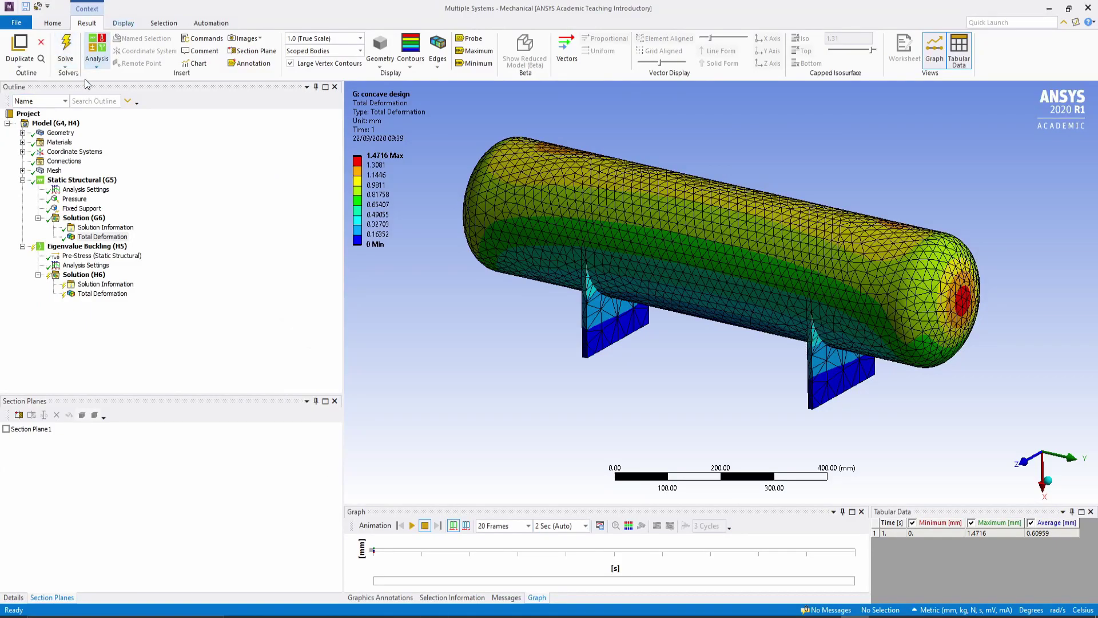
Check the vessel, generator and motor body materials, then view the 20 mm Face Sizing on 6 faces.
left_click(61, 133)
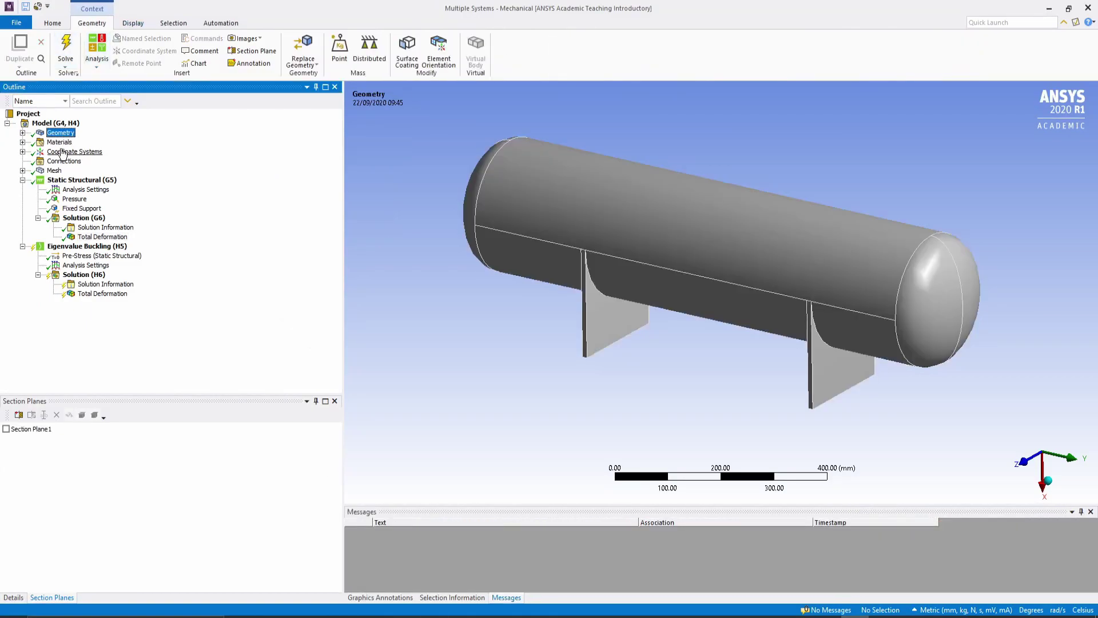
left_click(22, 134)
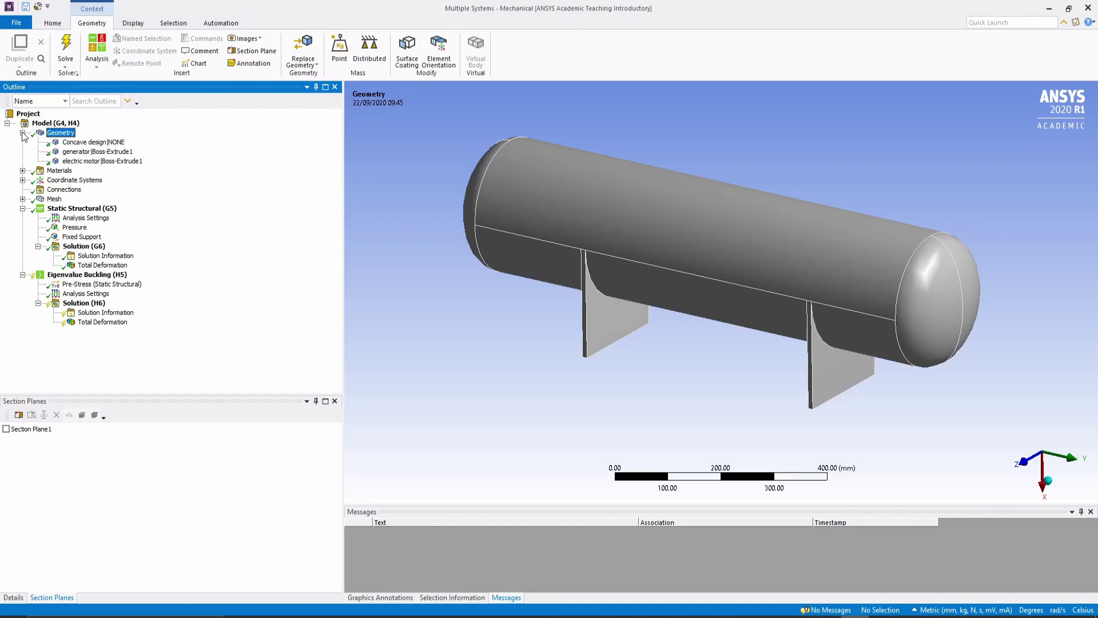
left_click(82, 143)
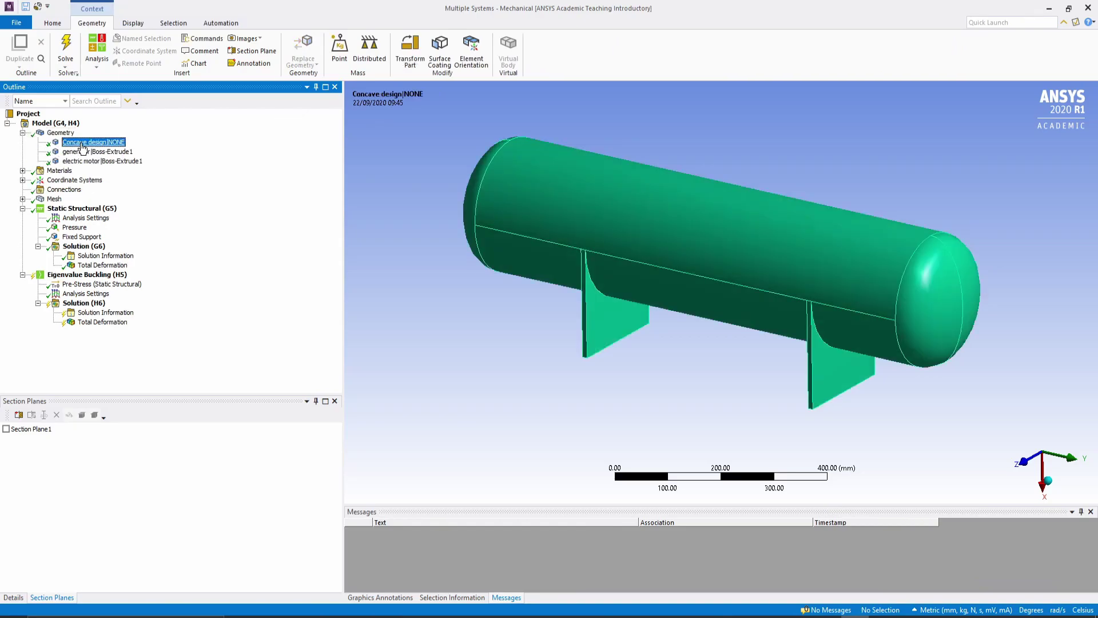
left_click(335, 401)
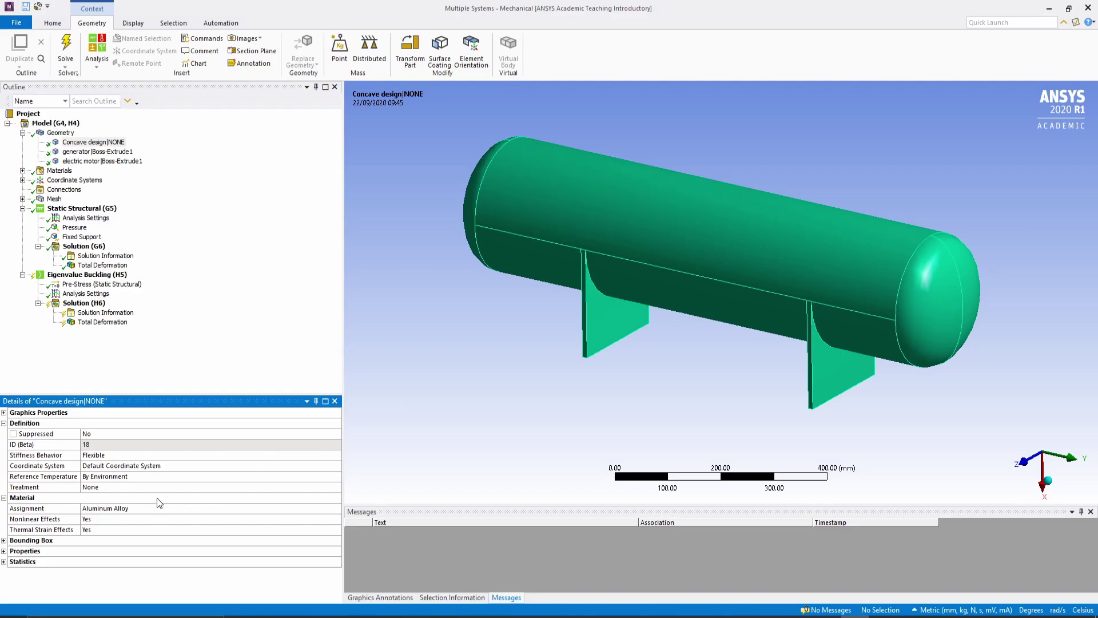
left_click(128, 508)
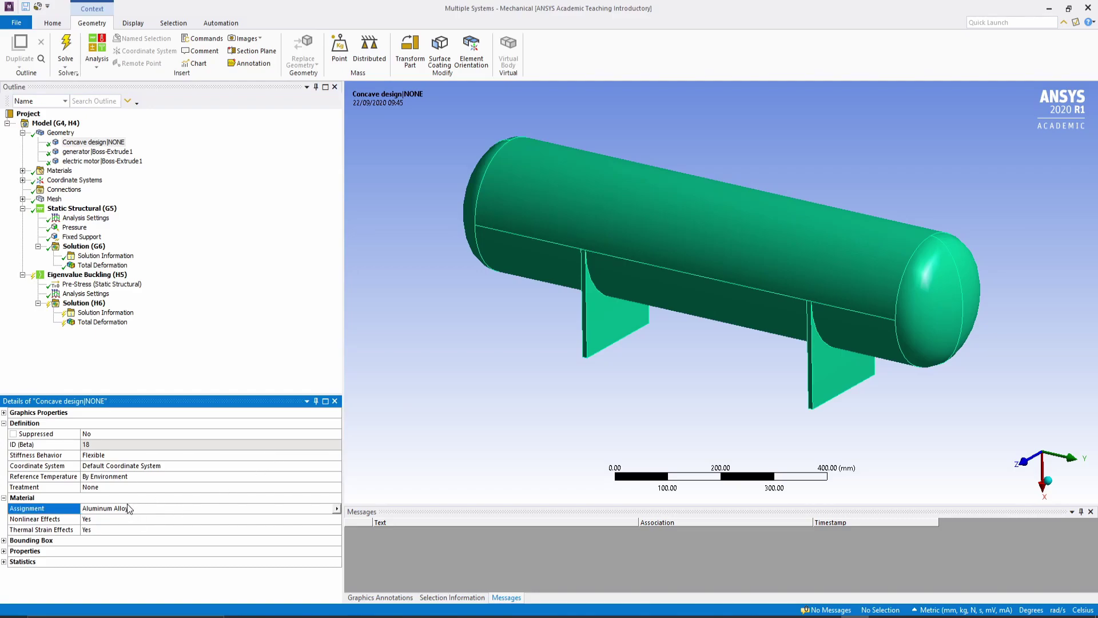
left_click(96, 152)
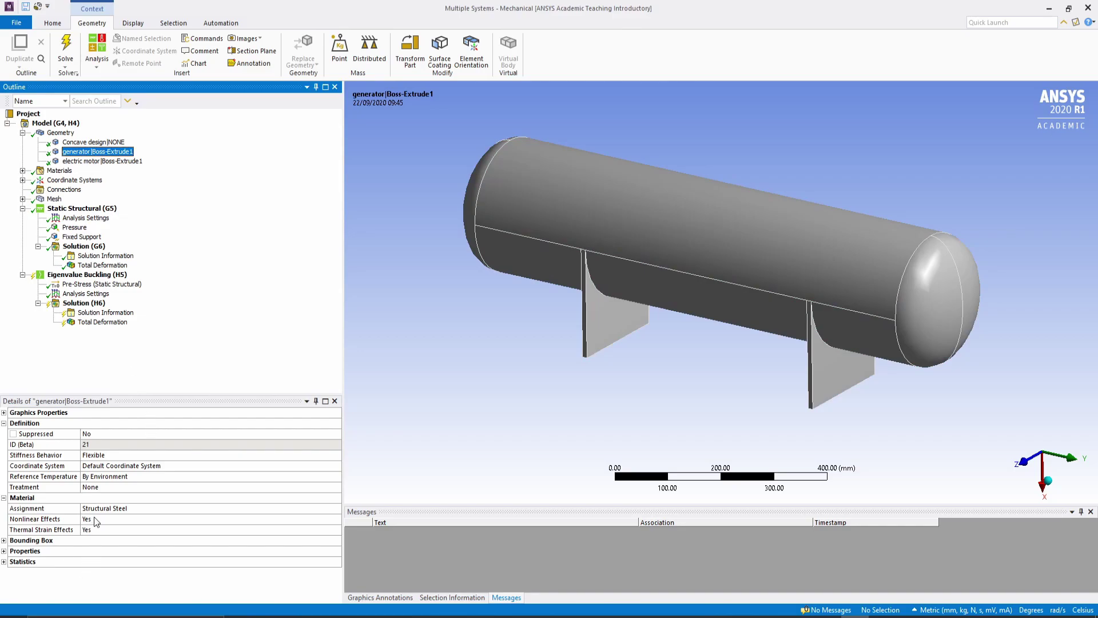
left_click(95, 160)
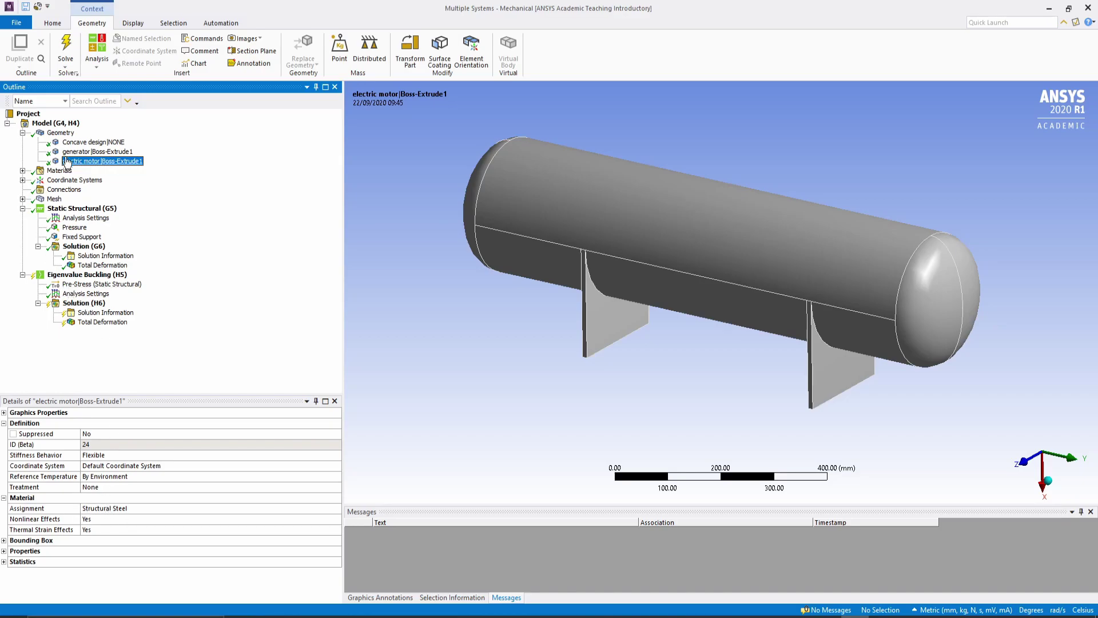
left_click(22, 199)
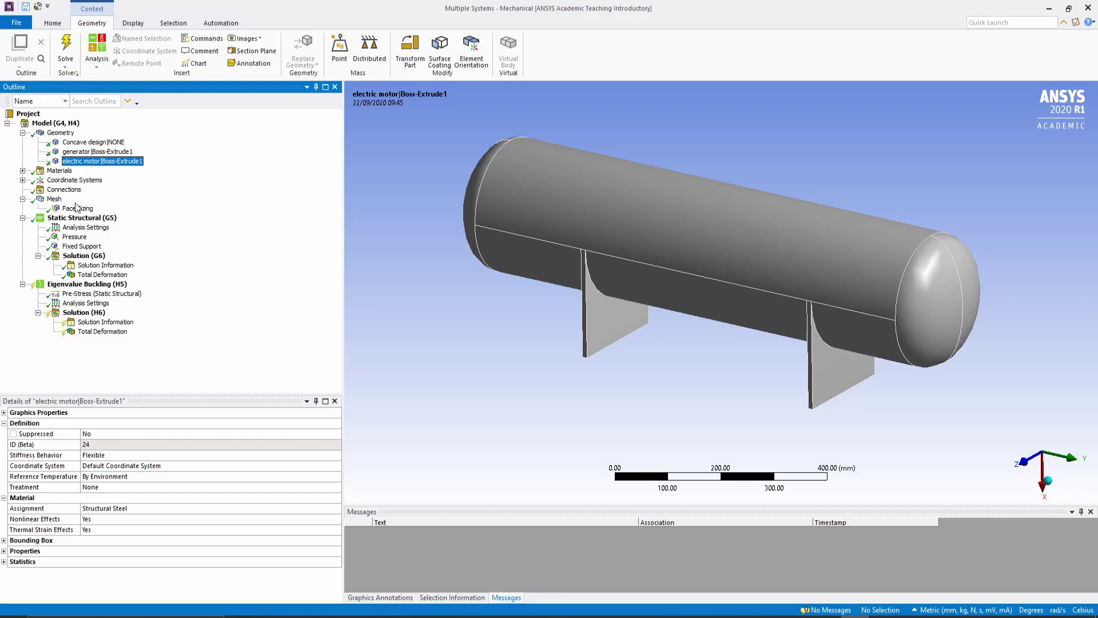
left_click(75, 209)
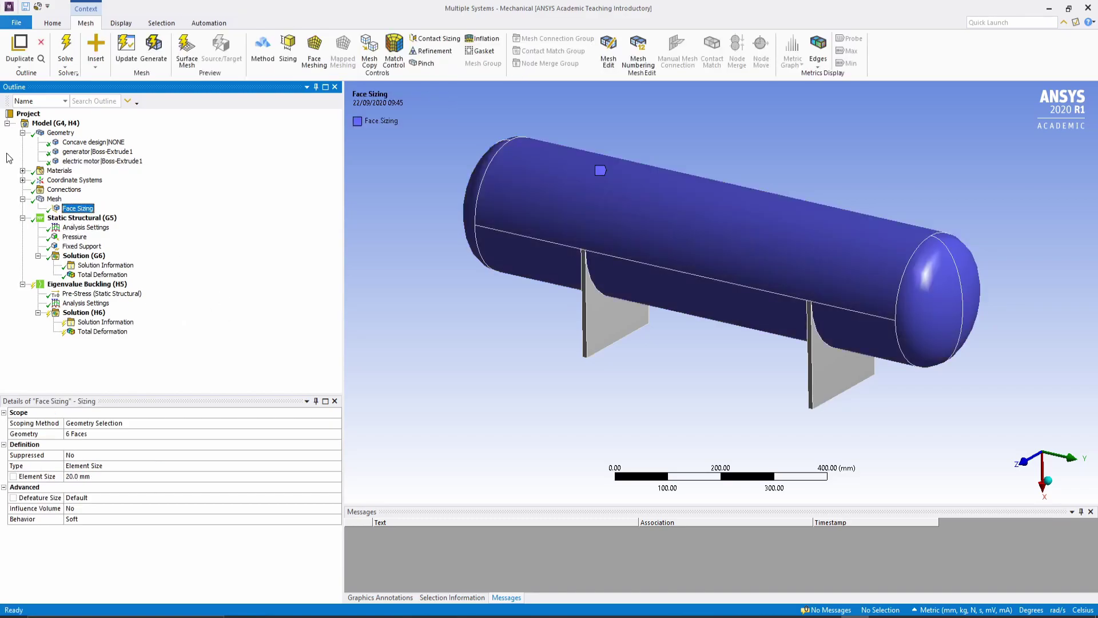
left_click(54, 200)
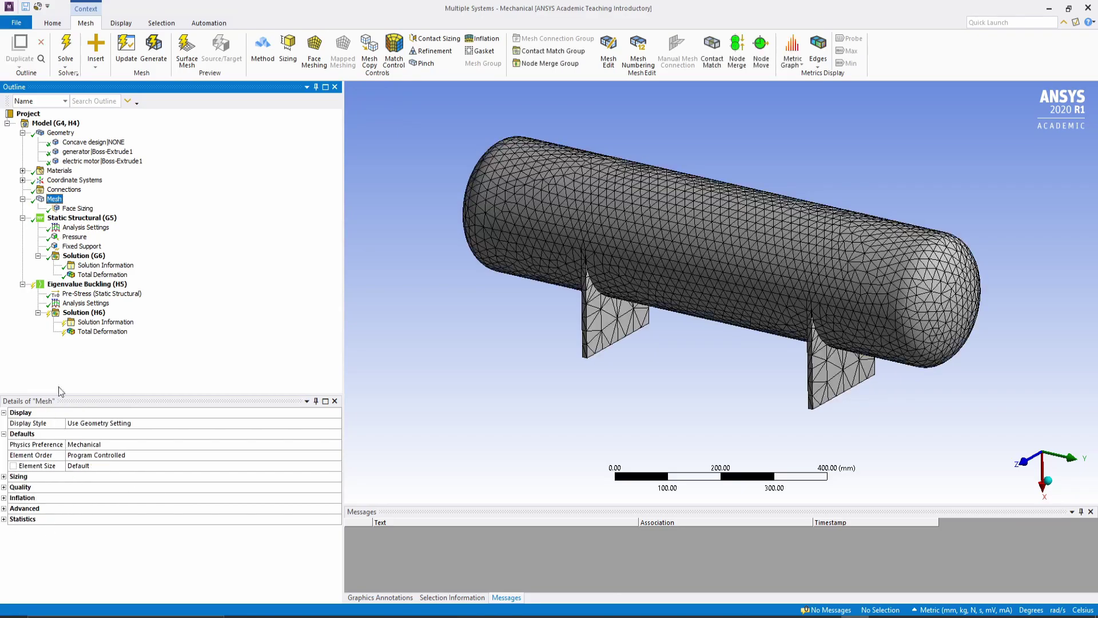
left_click(7, 519)
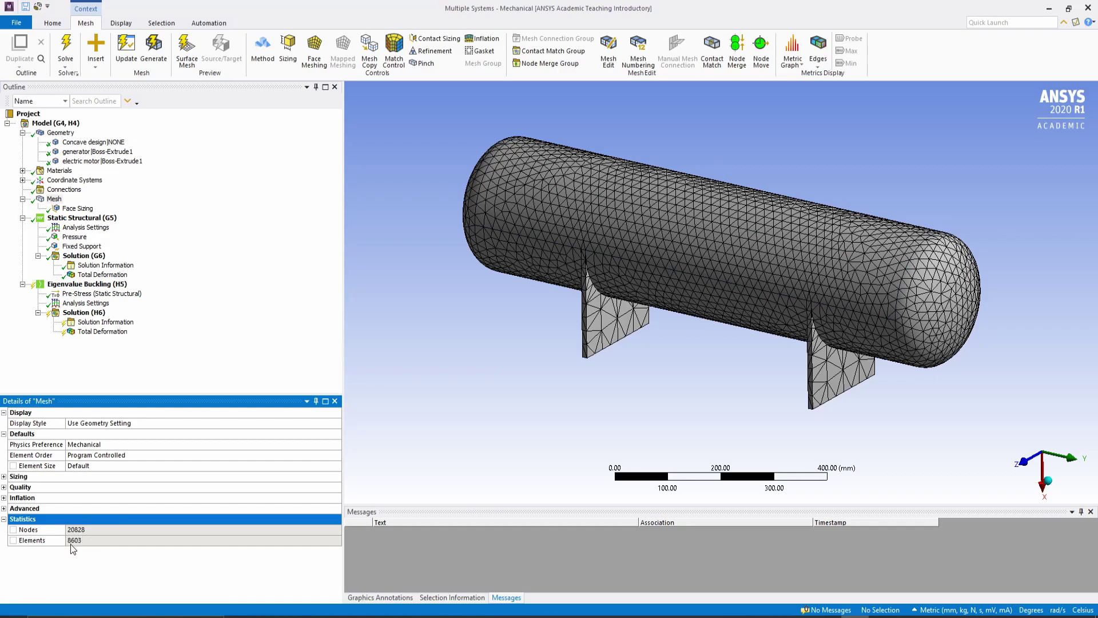
left_click(77, 208)
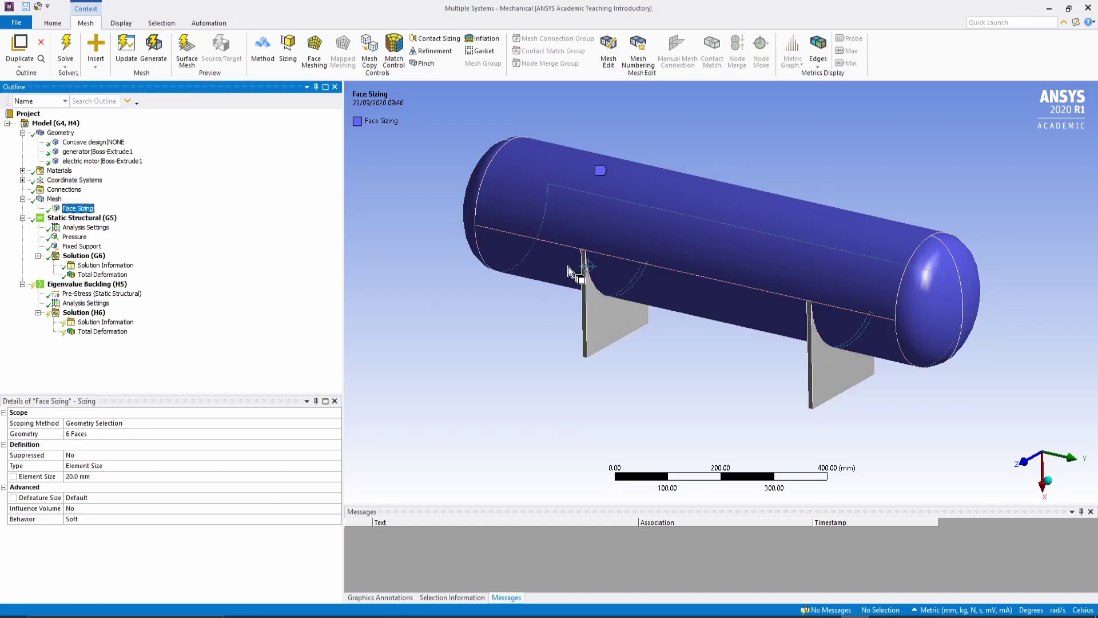
left_click(81, 218)
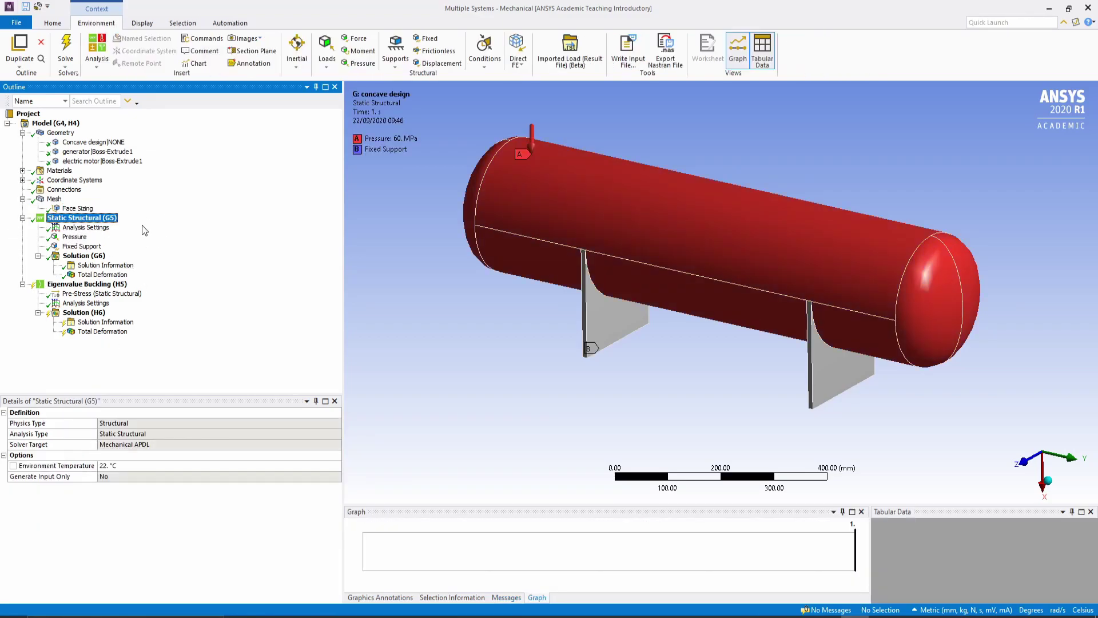
Inspect the 60 MPa Pressure load and the vessel's pressurised faces.
left_click(68, 238)
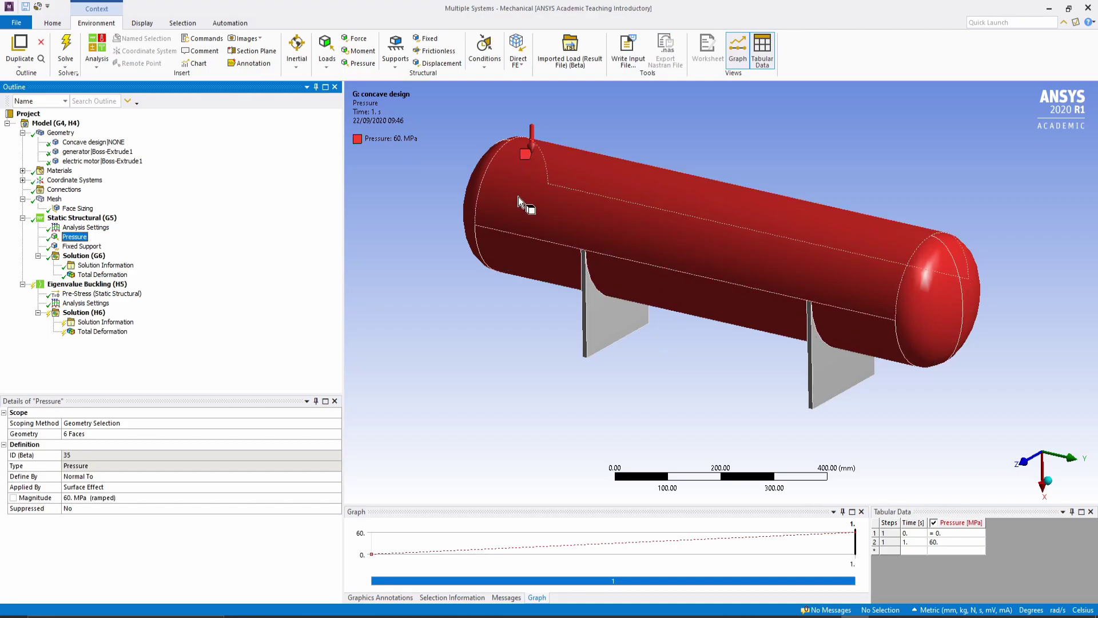
middle_click_drag(672, 299, 638, 310)
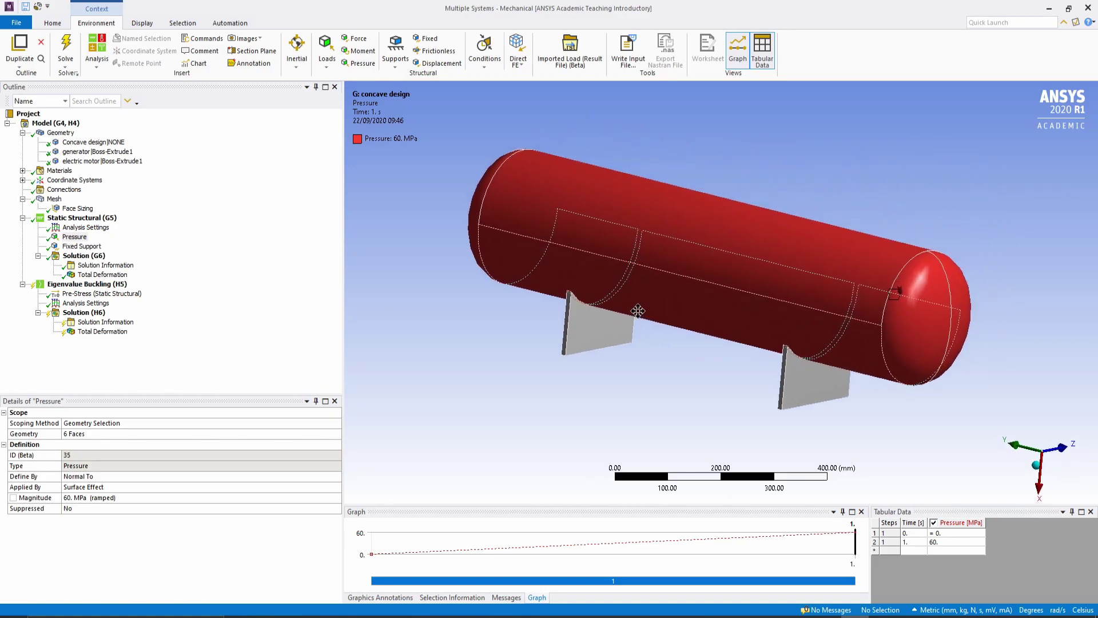
middle_click_drag(795, 329, 767, 311)
left_click(70, 238)
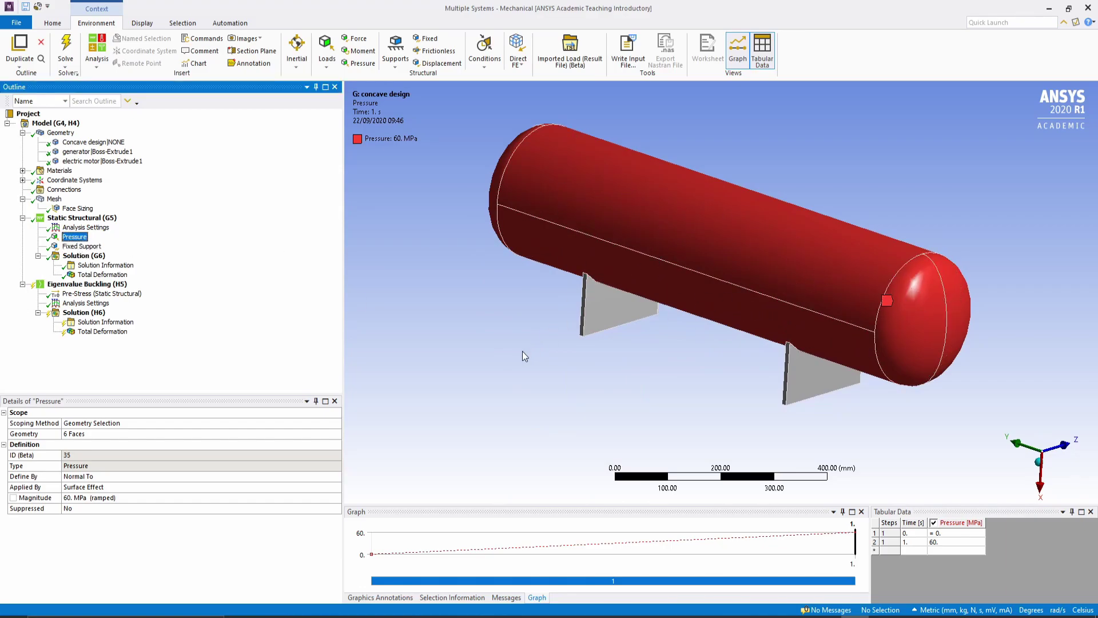
left_click(77, 498)
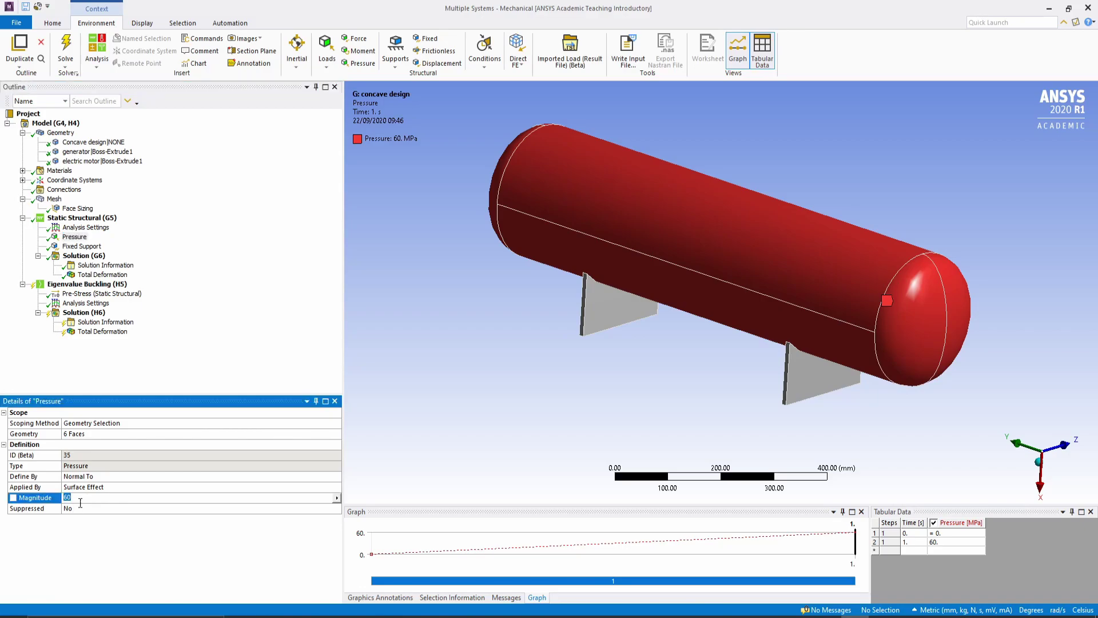
left_click(224, 374)
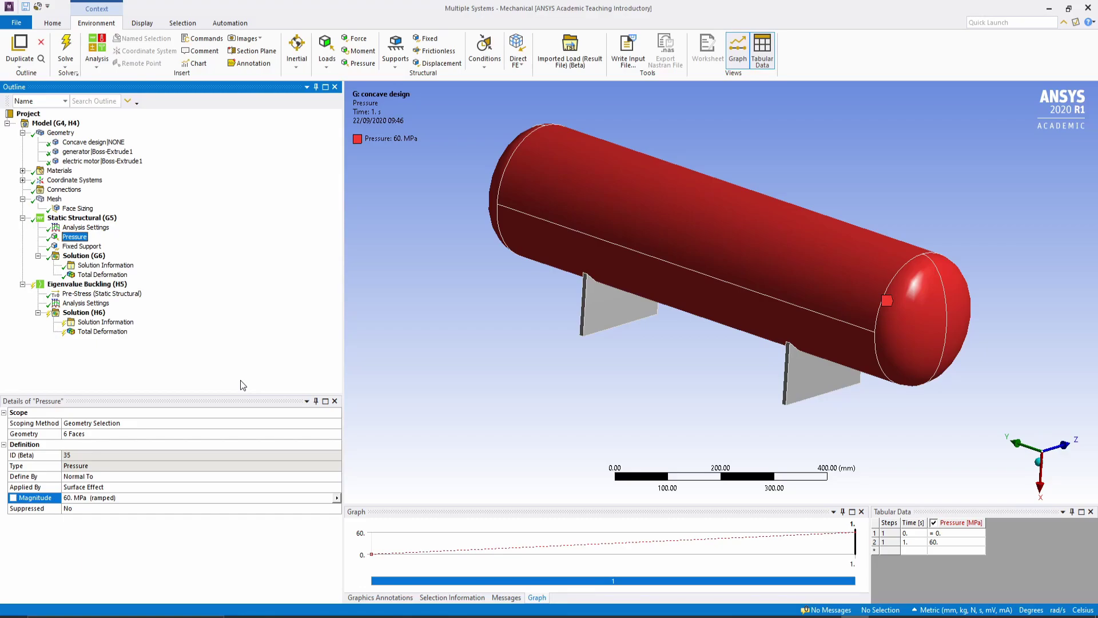
Review the Fixed Support faces on the tank feet and show the 1.4716 mm static Total Deformation.
left_click(81, 246)
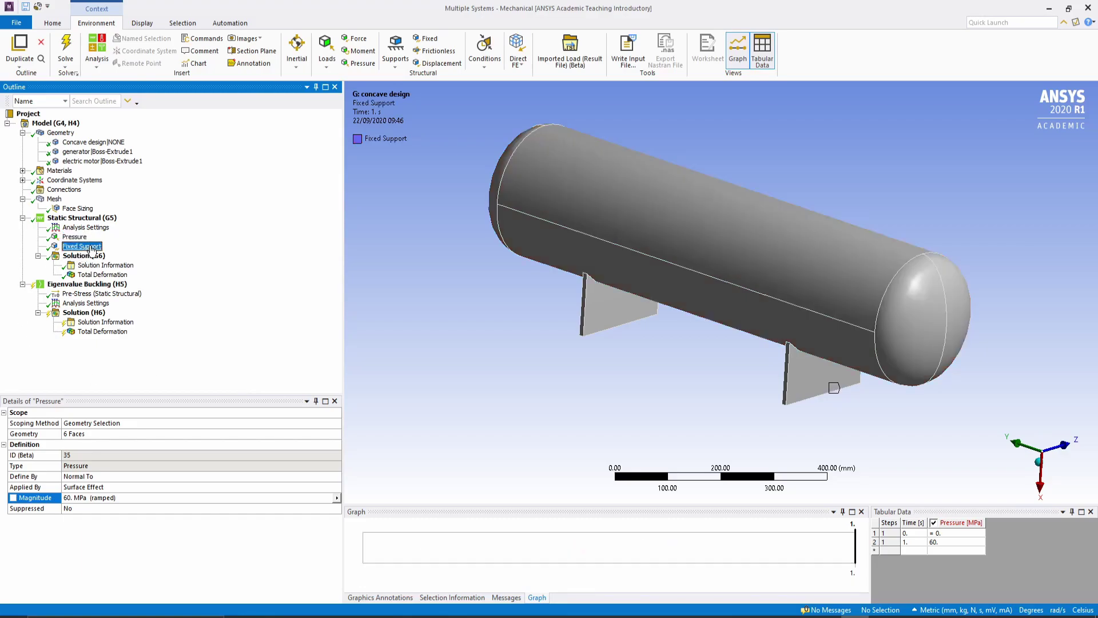
middle_click_drag(703, 293, 659, 277)
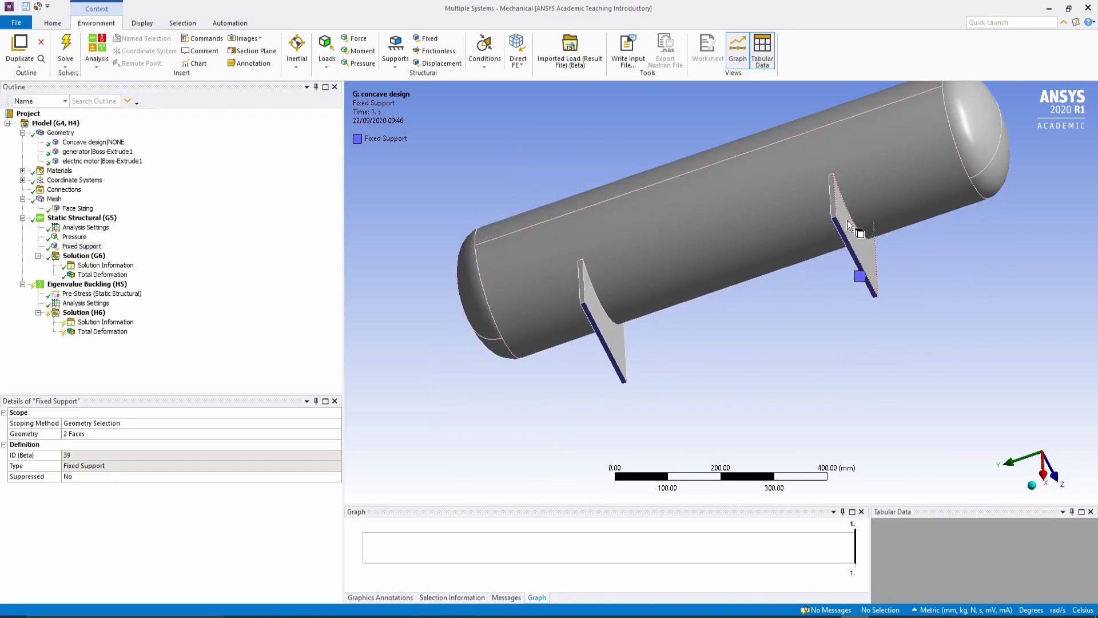
middle_click_drag(852, 256, 760, 381)
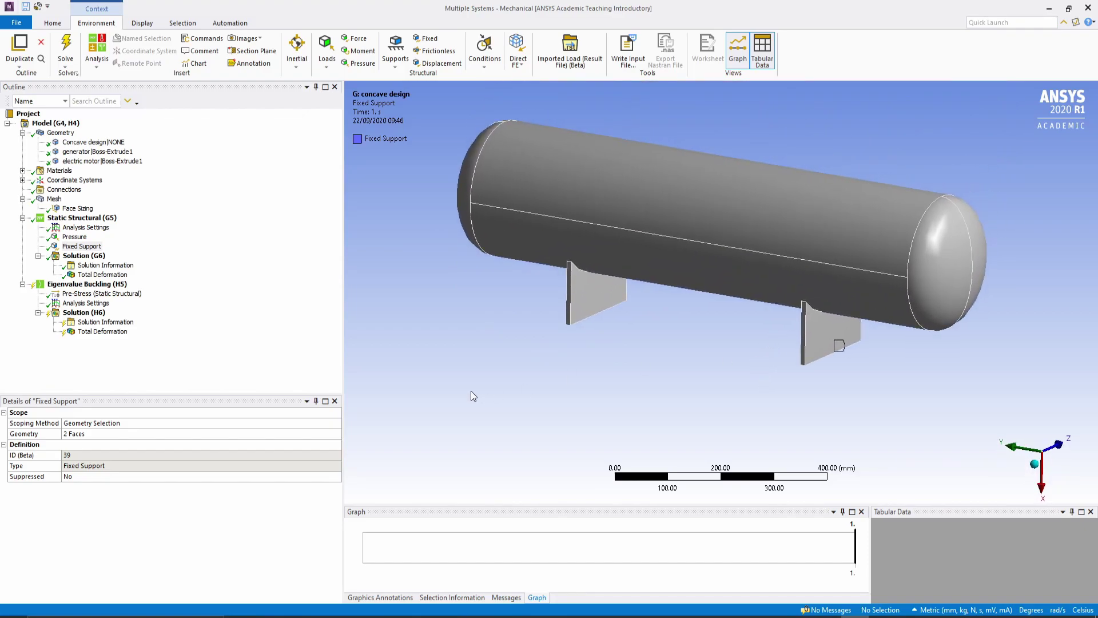
left_click(87, 276)
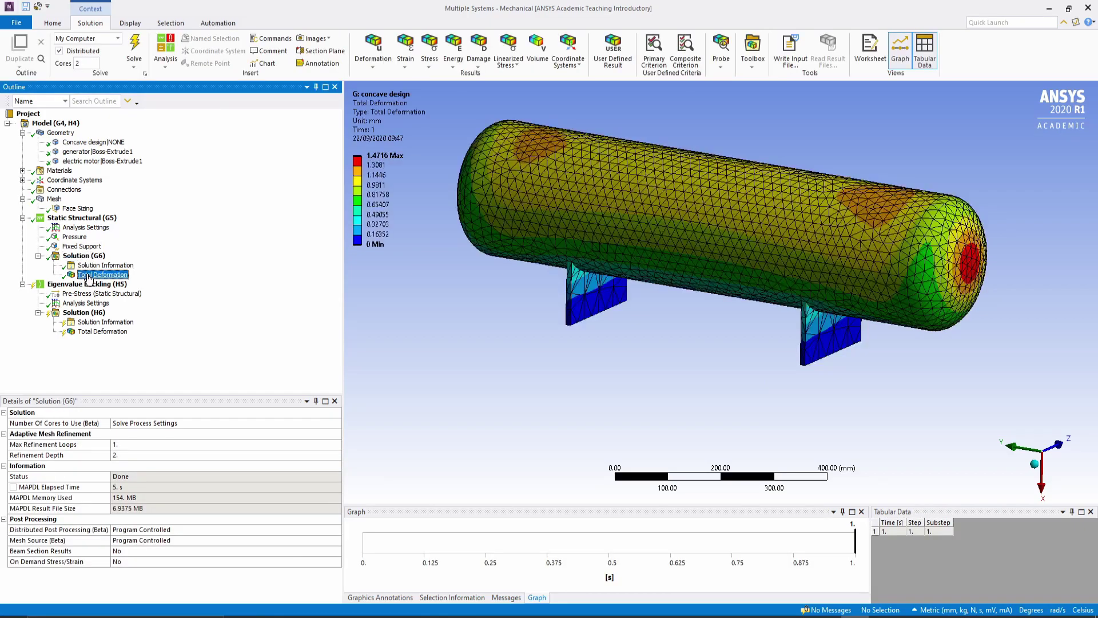
right_click(89, 278)
mouse_move(140, 284)
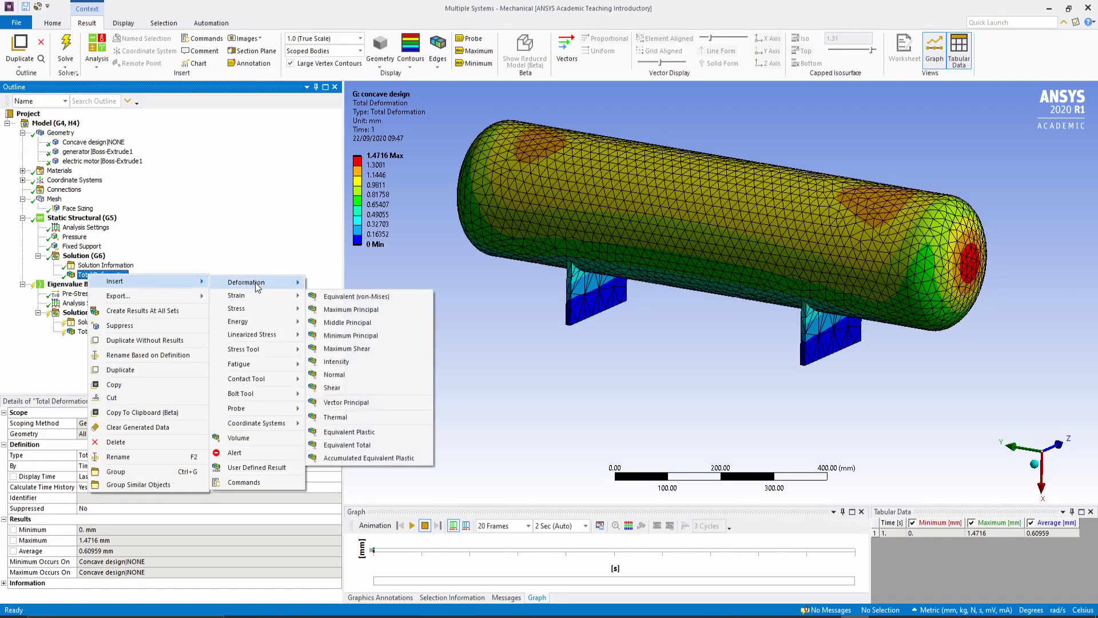
left_click(297, 260)
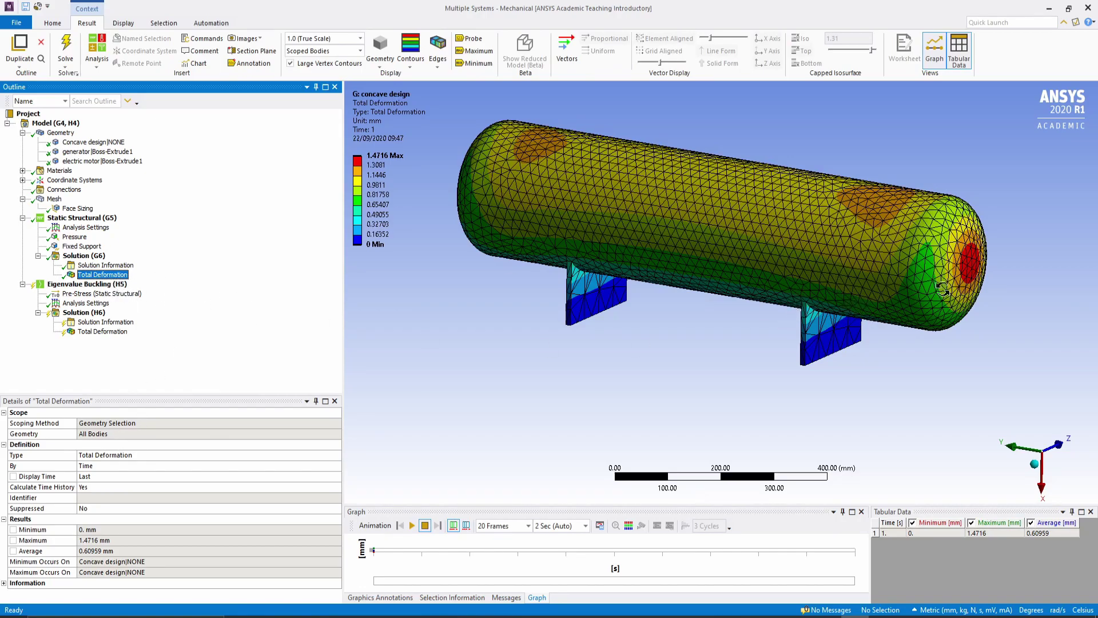
scroll(973, 293, "up", 5)
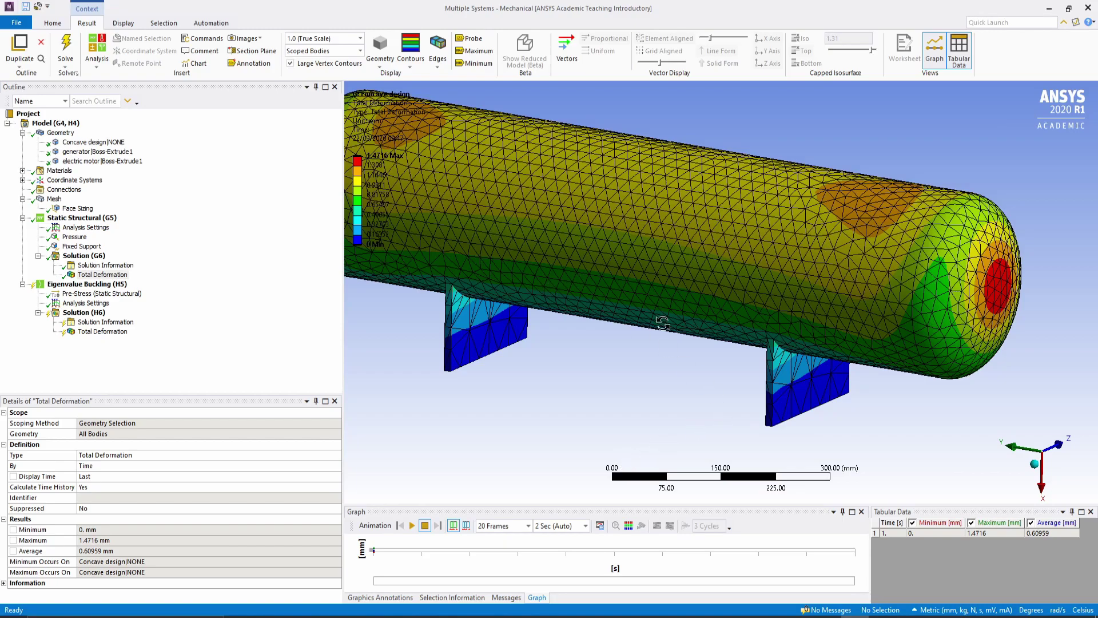
scroll(661, 322, "down", 2)
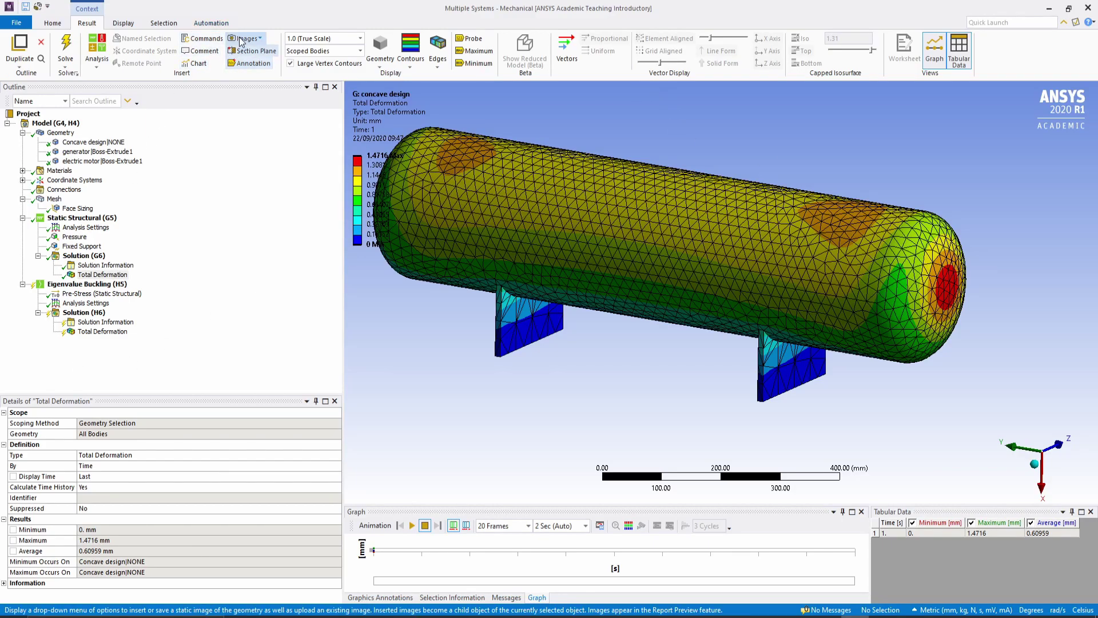
Turn on Section Plane 1 and rotate to view the sectioned vessel.
left_click(252, 51)
left_click(6, 429)
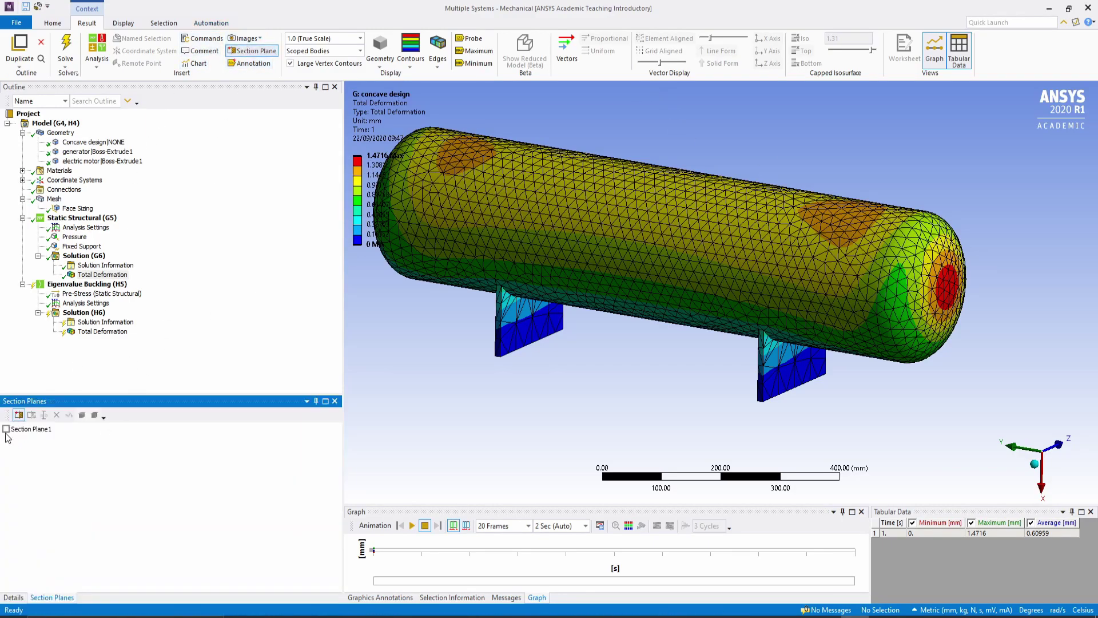
left_click_drag(698, 319, 495, 261)
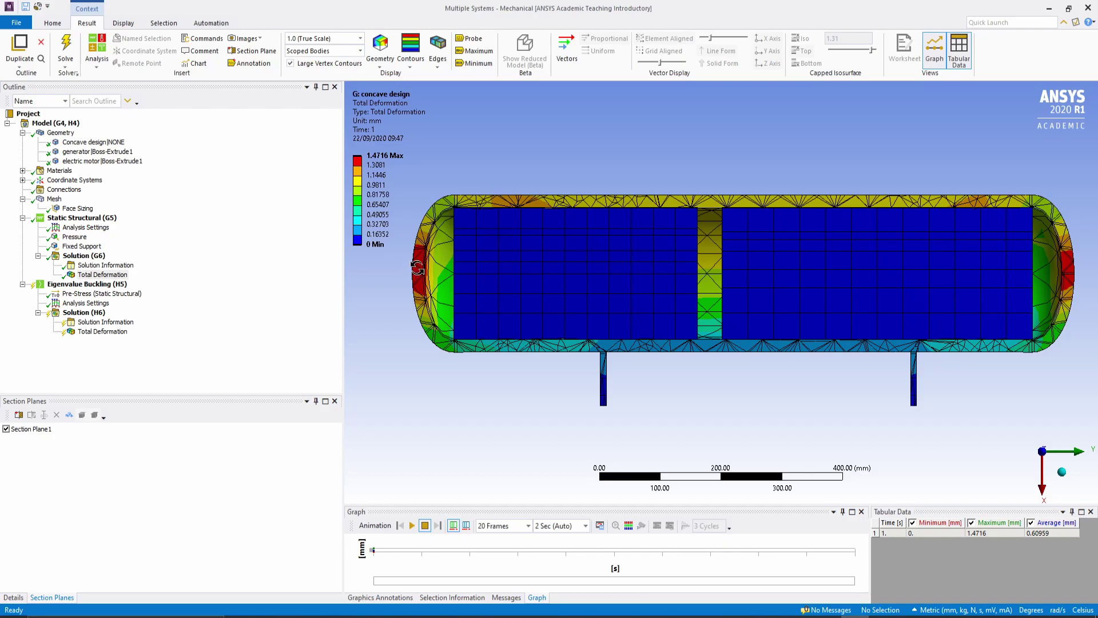
Show the deformation exaggerated at 0.5x Auto, then set it back to 1.0 True Scale.
left_click(359, 38)
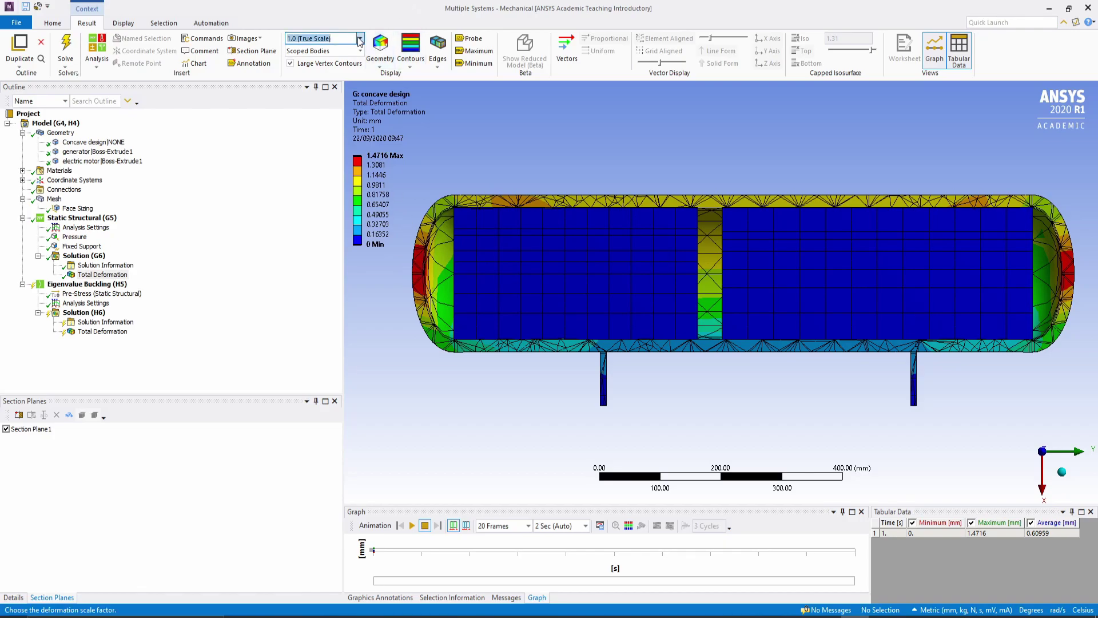
left_click(315, 65)
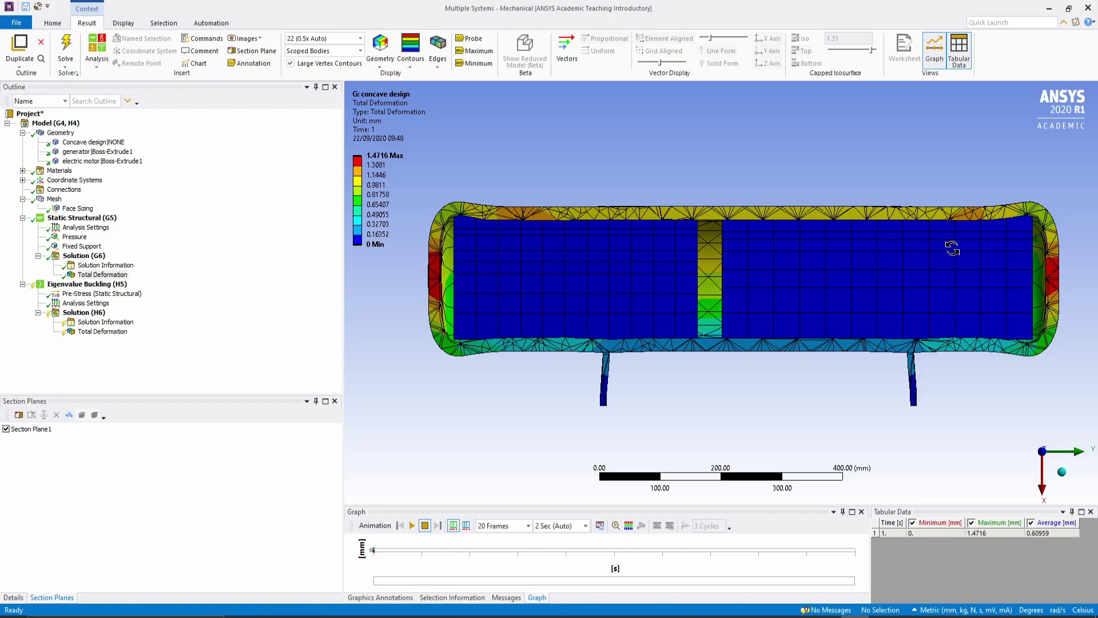
left_click(360, 37)
left_click(323, 58)
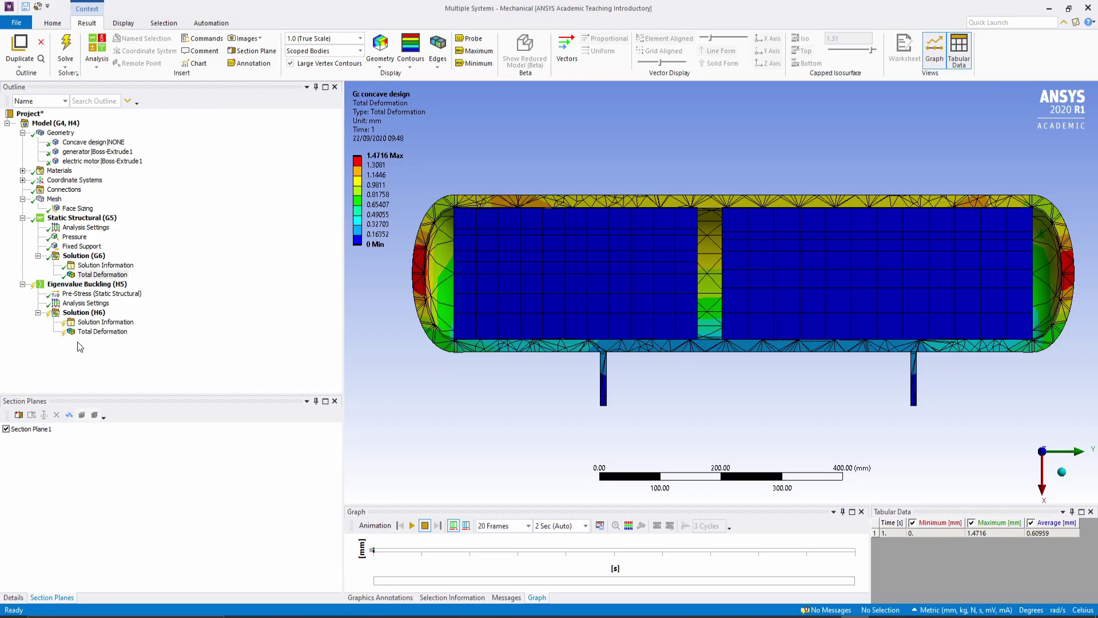
left_click(85, 284)
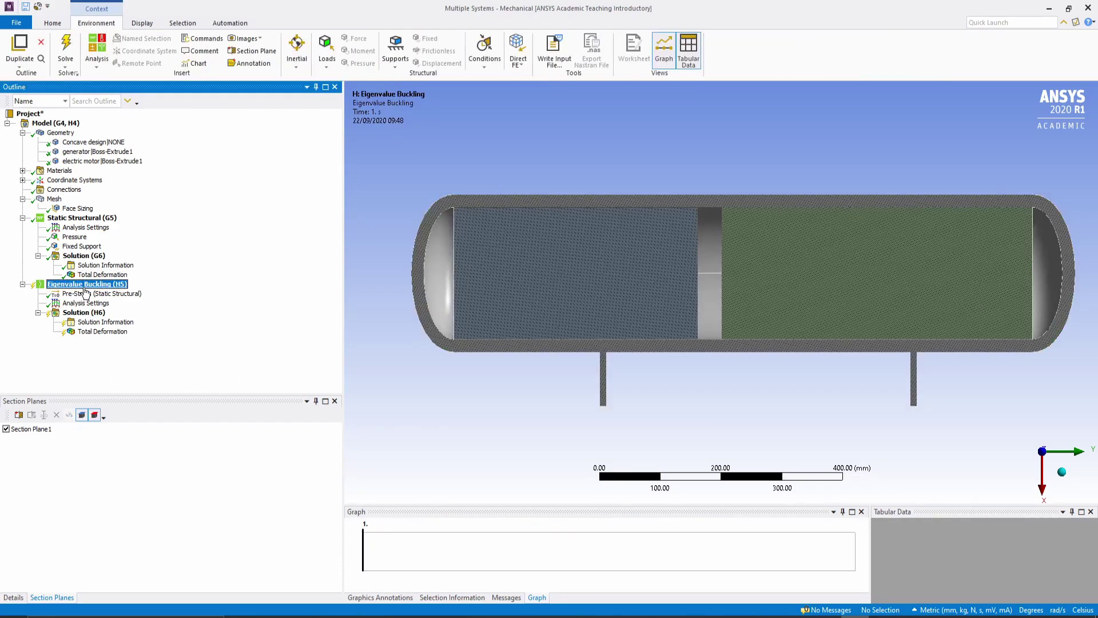
Look over the unsolved buckling Total Deformation and its Geometry scope, then minimize Mechanical.
left_click(91, 332)
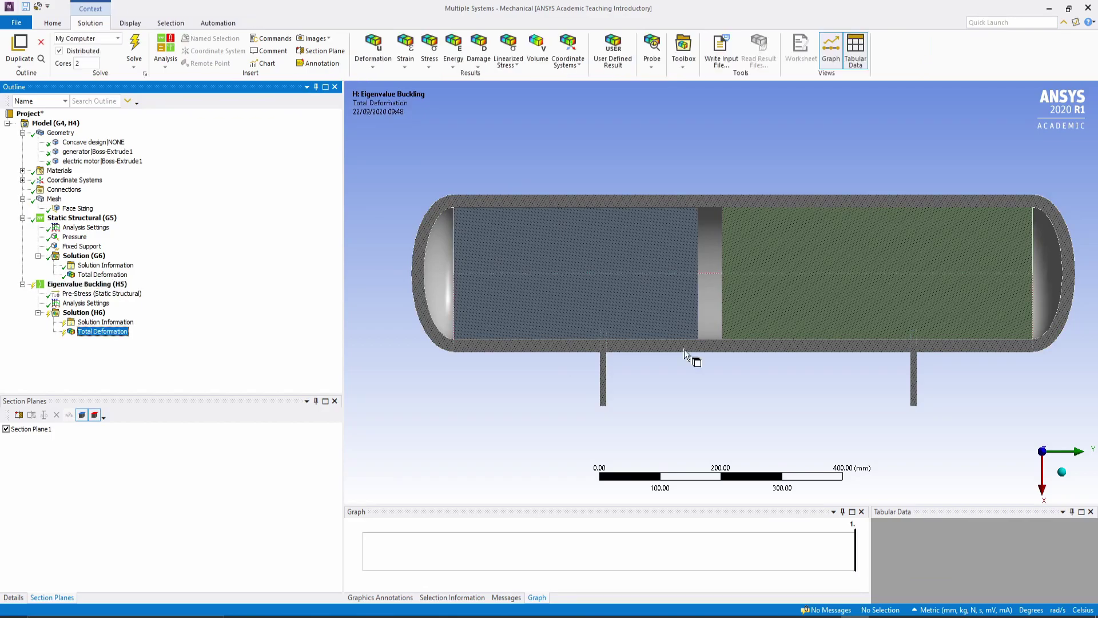
left_click(335, 402)
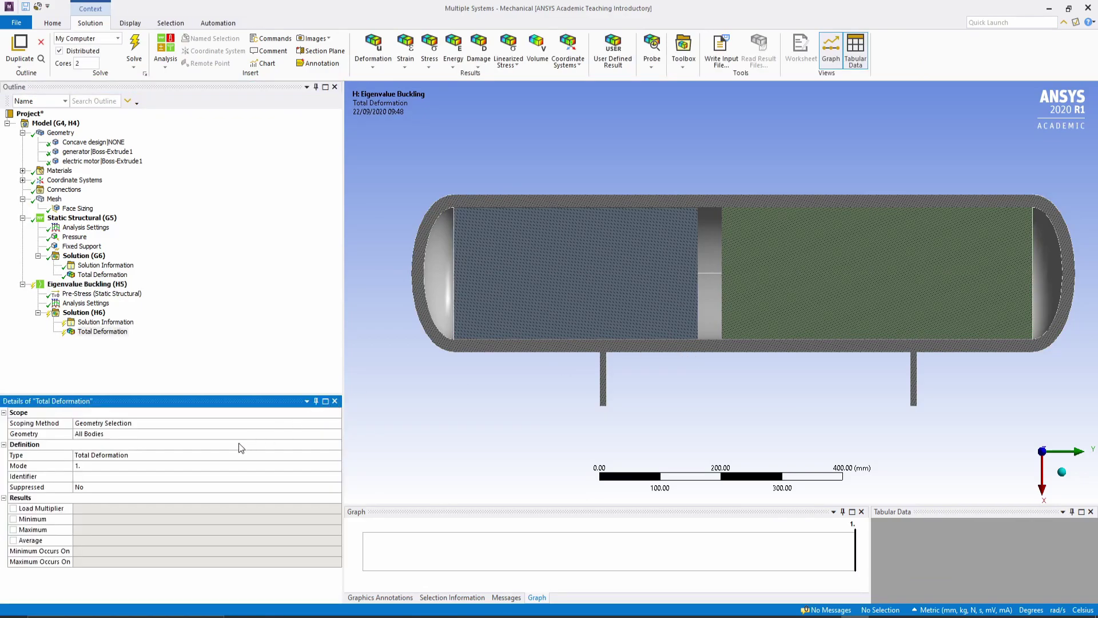
left_click(95, 435)
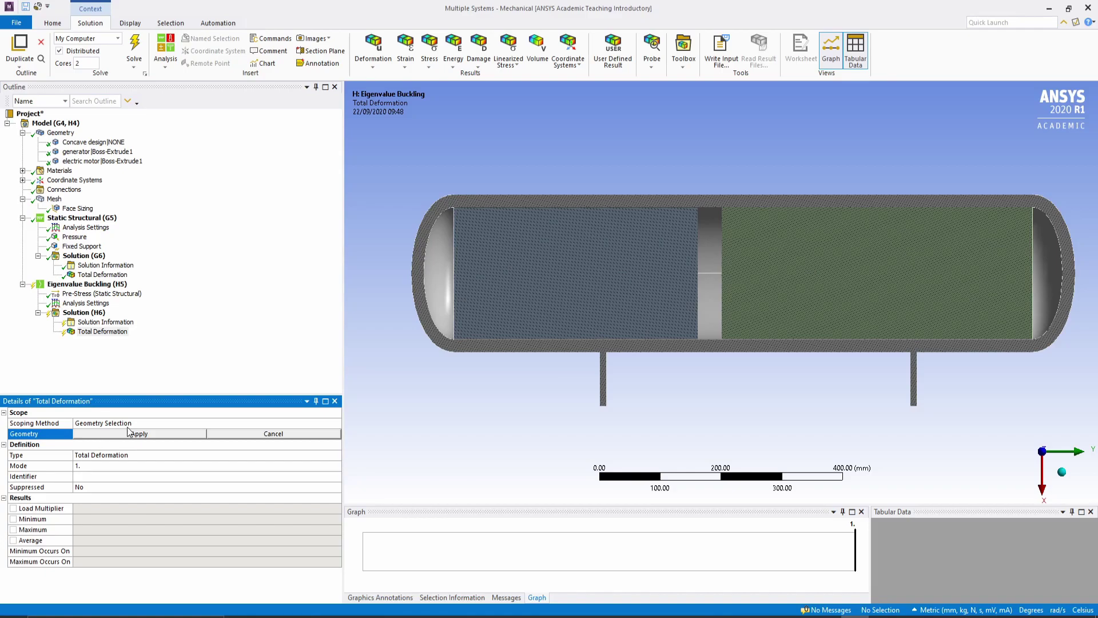
middle_click_drag(443, 285, 743, 348)
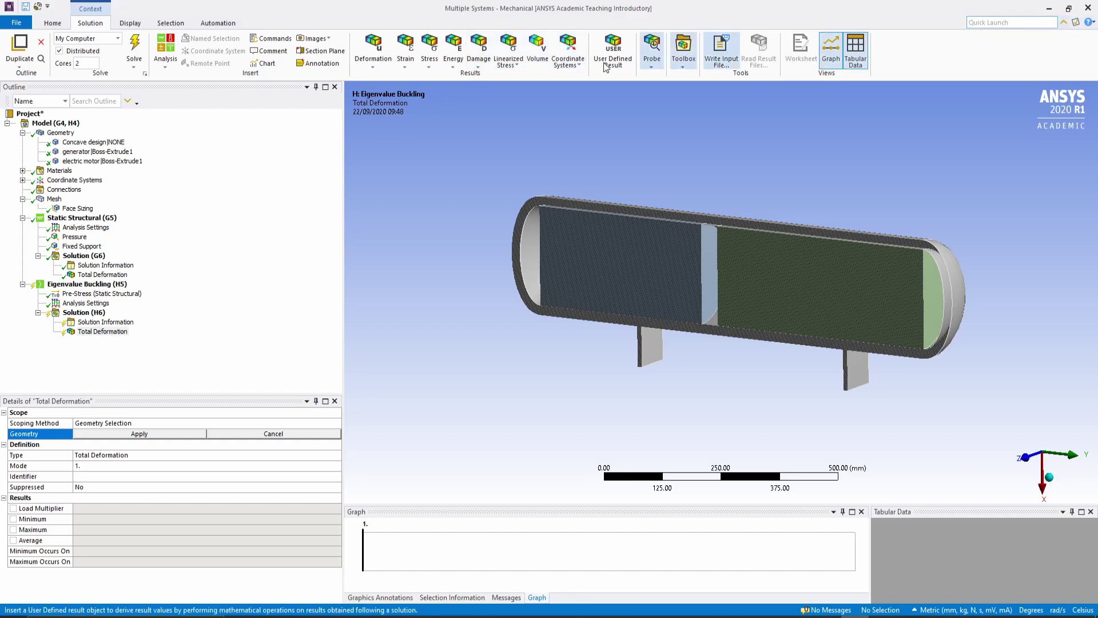
left_click(1049, 11)
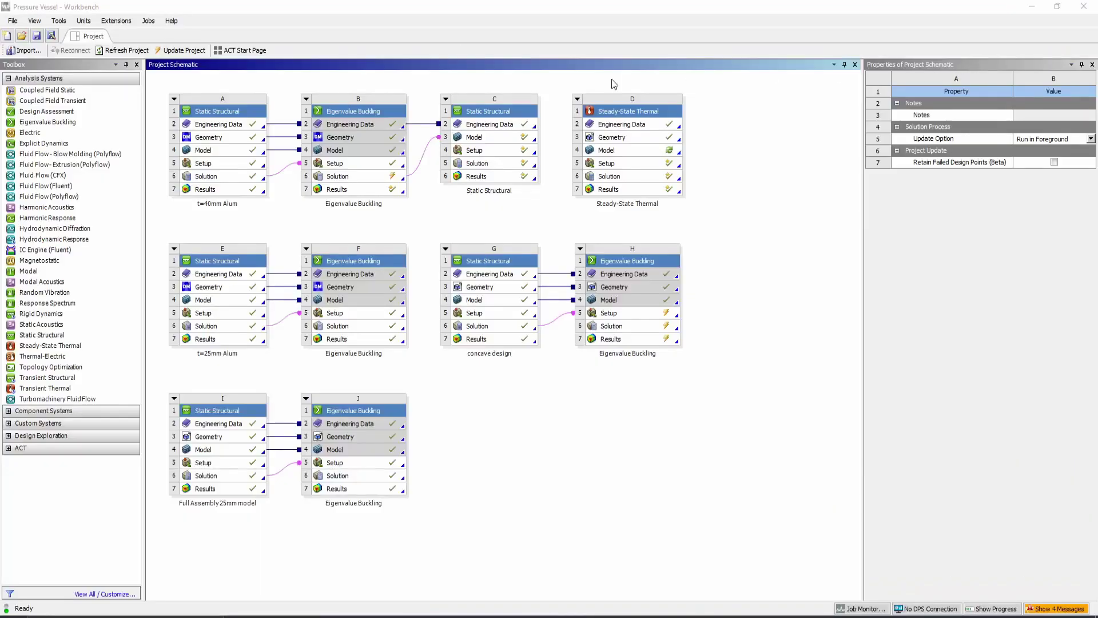
Open the t=40mm Alum model and show its unsectioned 0.33211 mm static Total Deformation.
double_click(199, 152)
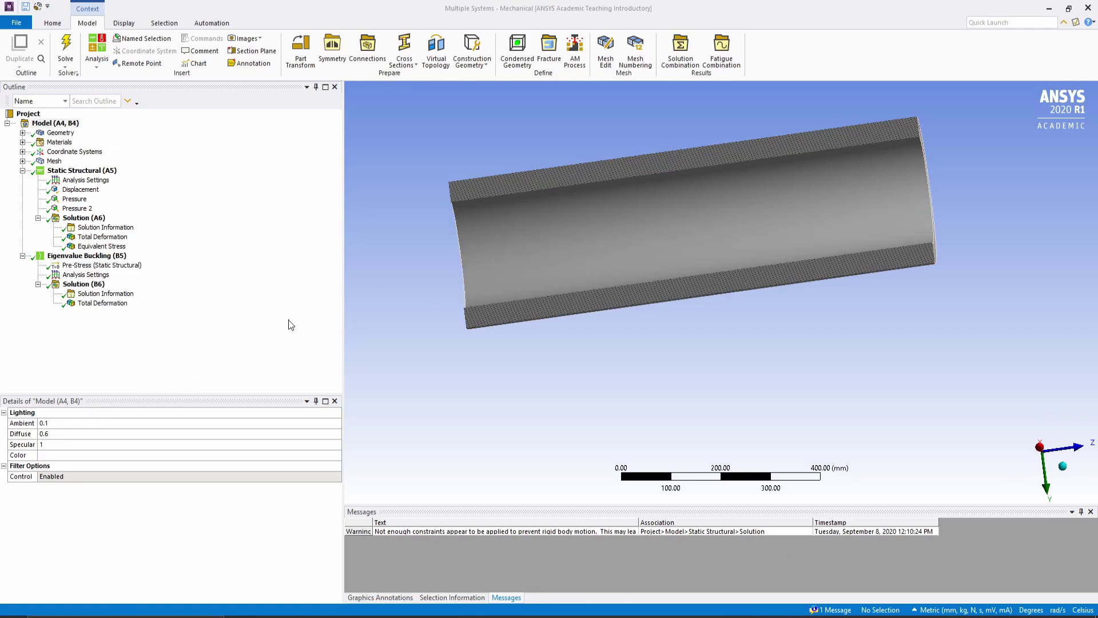
left_click(102, 236)
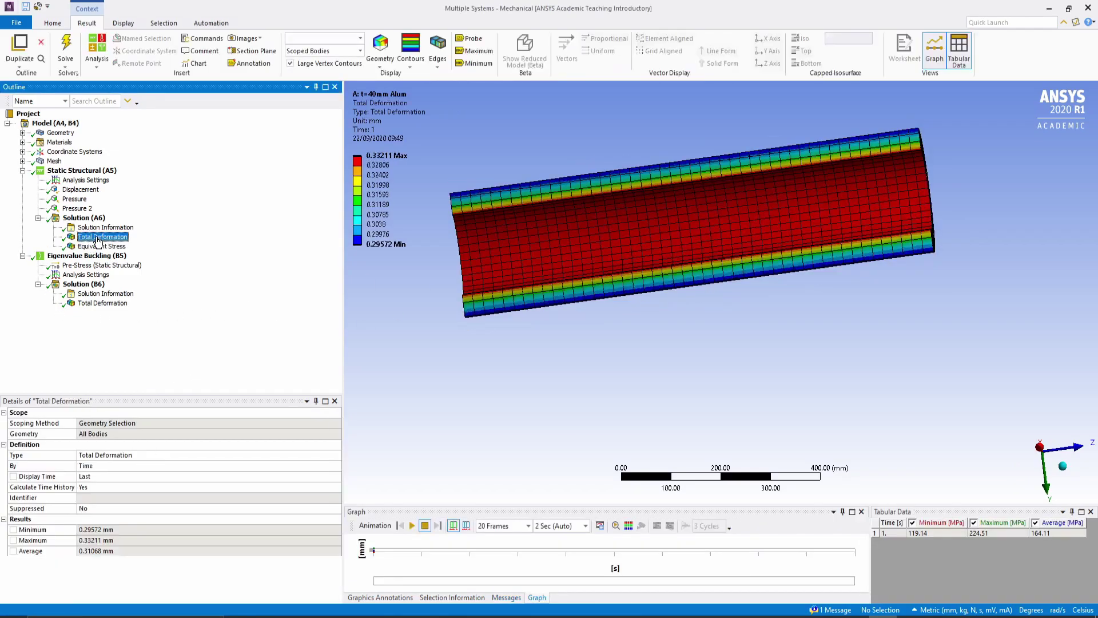
mouse_move(666, 269)
middle_mouse_down()
mouse_move(681, 344)
mouse_move(665, 286)
middle_mouse_up()
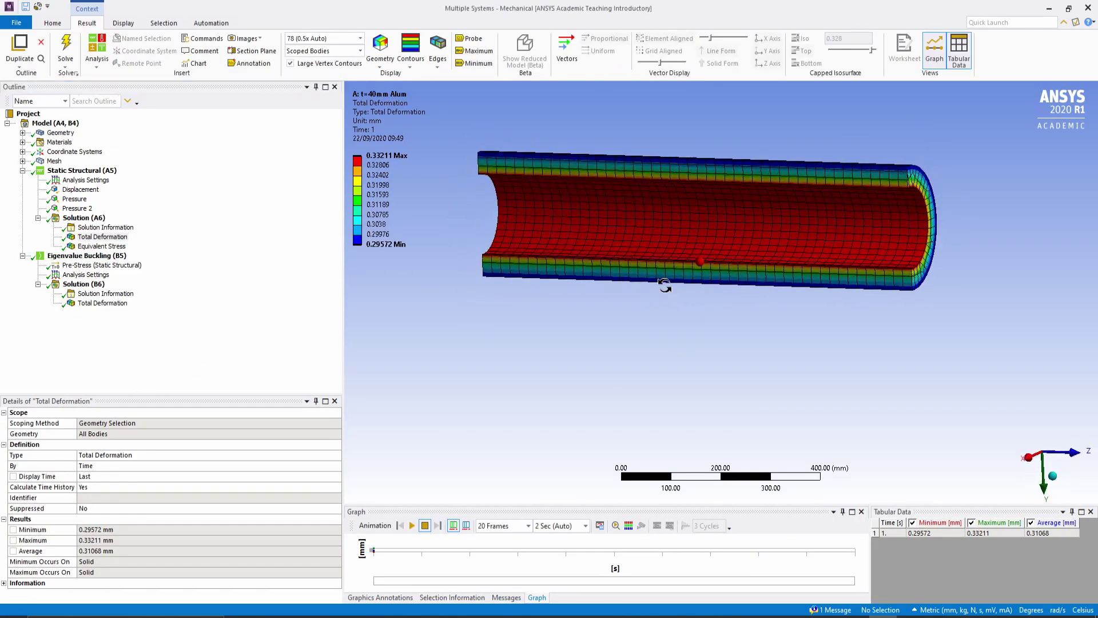
left_click(252, 50)
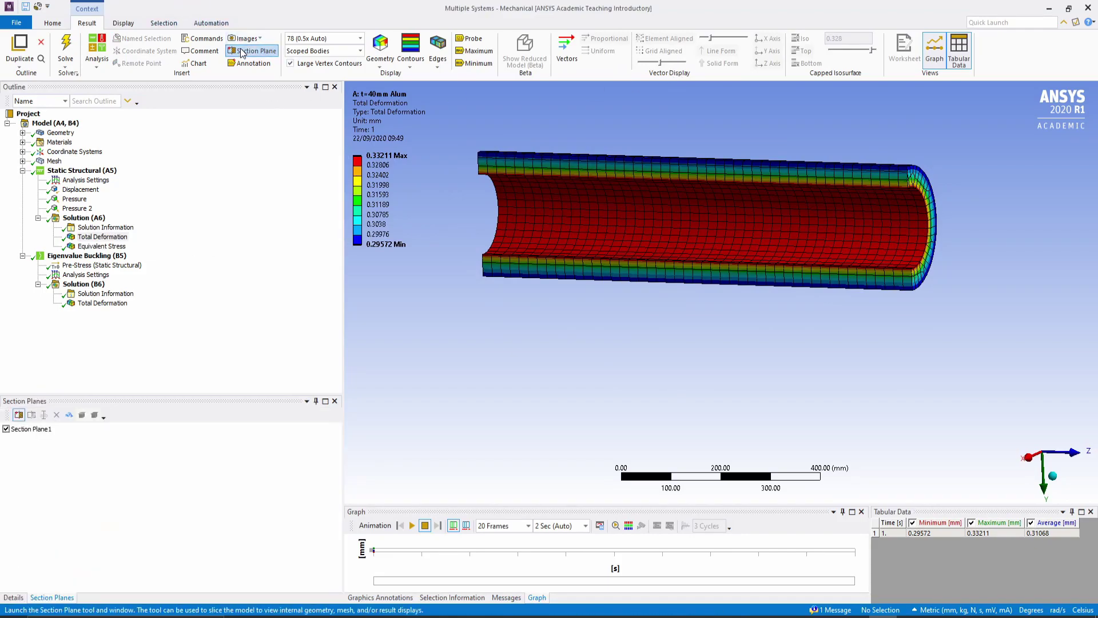
left_click(6, 428)
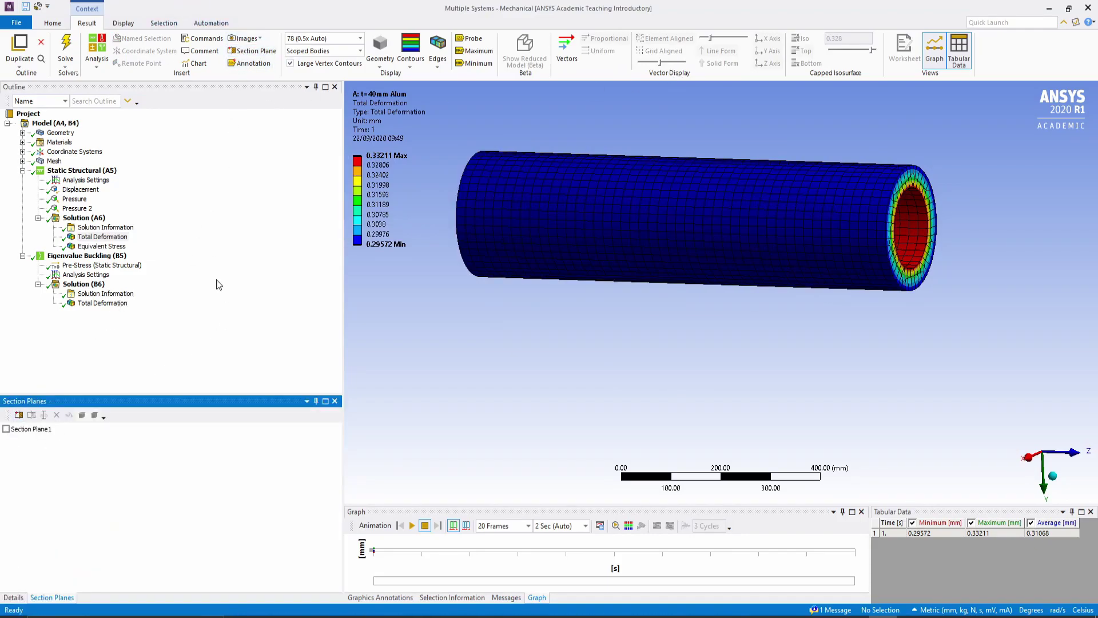
Rotate and pan the tube's mode 3 buckled shape (multiplier 18.531), then return to Eigenvalue Buckling.
left_click(86, 303)
middle_click_drag(791, 313, 739, 260)
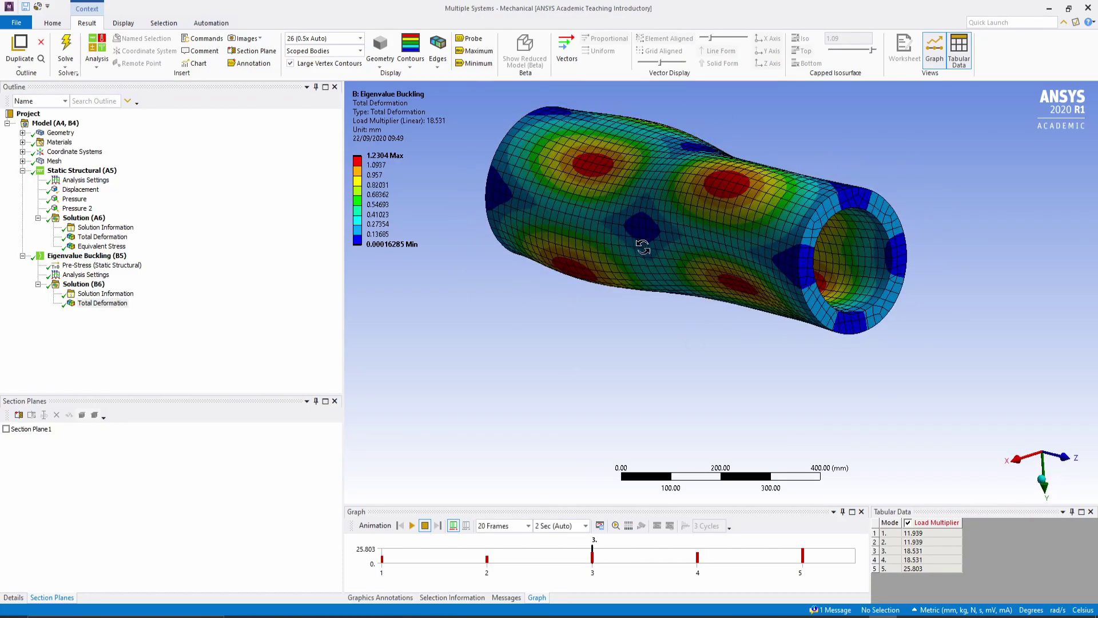
middle_click_drag(695, 267, 734, 301, "ctrl")
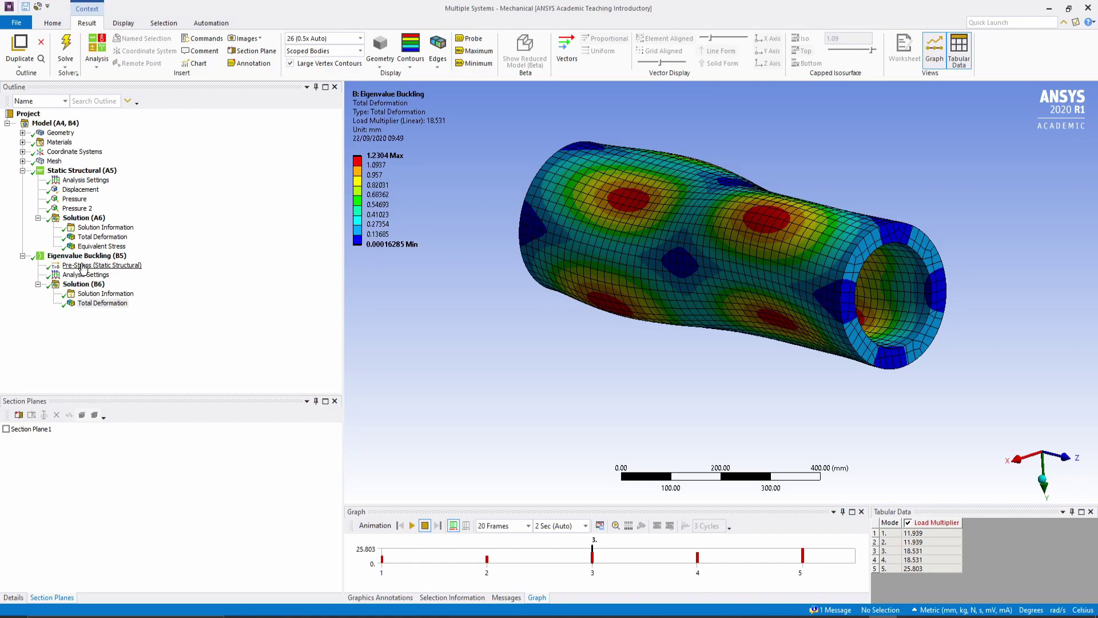
left_click(56, 256)
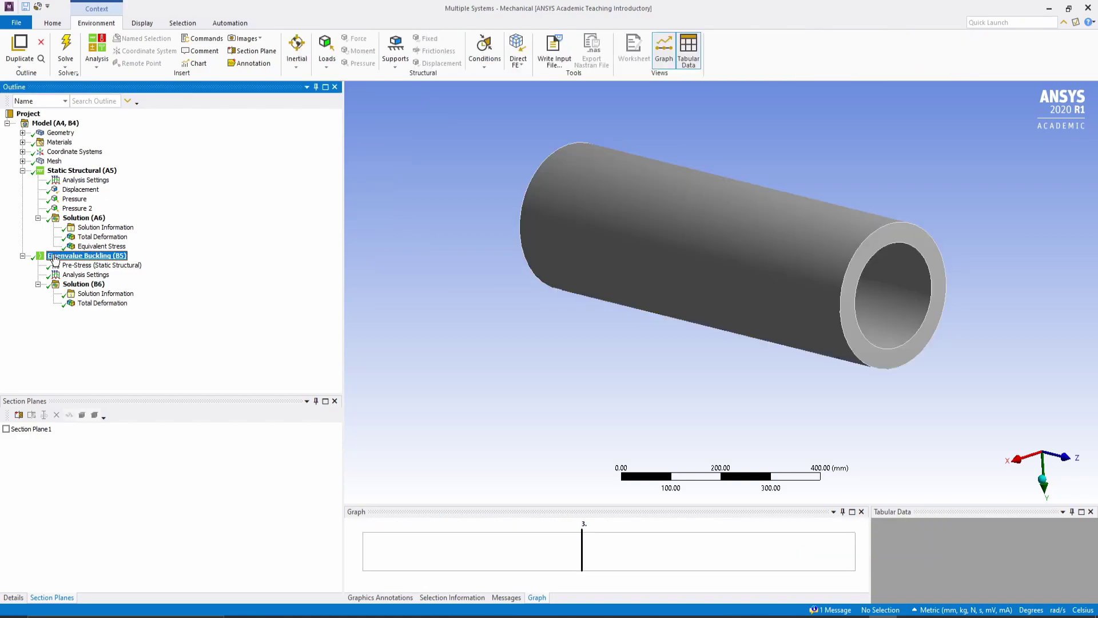
left_click(1049, 8)
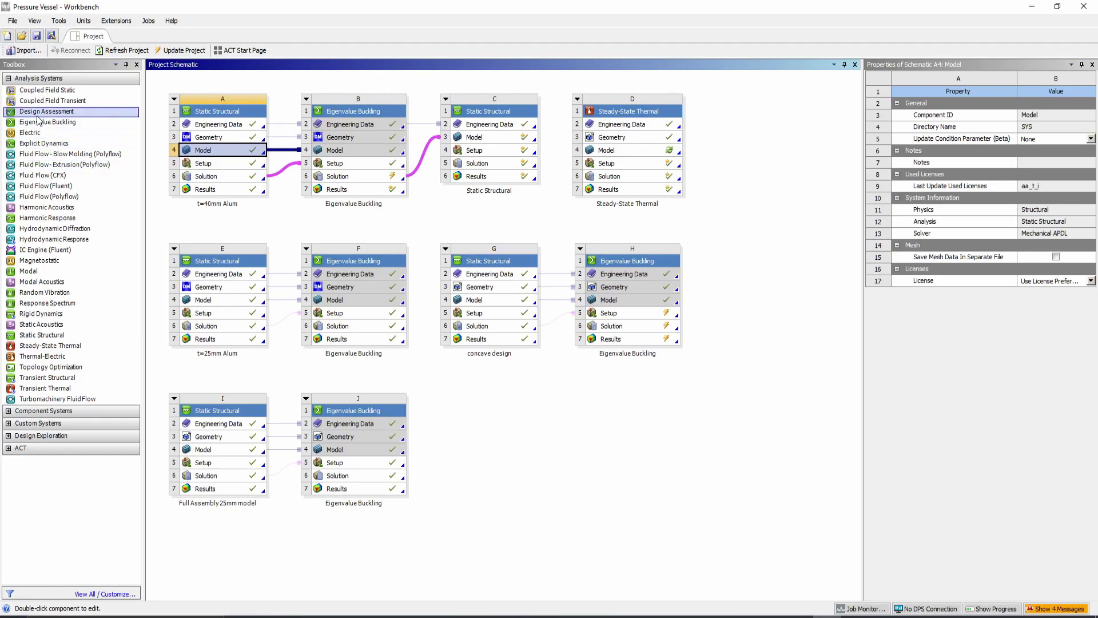
mouse_move(41, 124)
left_mouse_down()
mouse_move(189, 153)
mouse_move(209, 182)
mouse_move(74, 146)
mouse_move(50, 118)
left_mouse_up()
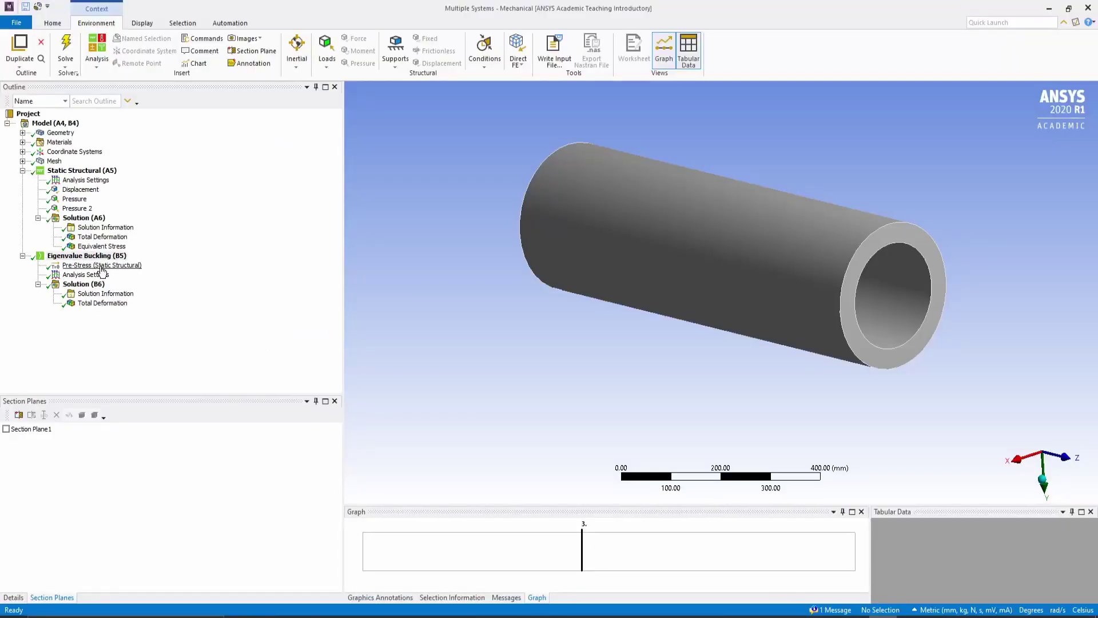
Confirm Max Modes to Find is 5 and view the 1.2304 mm mode 3 buckled shape along Z.
left_click(80, 276)
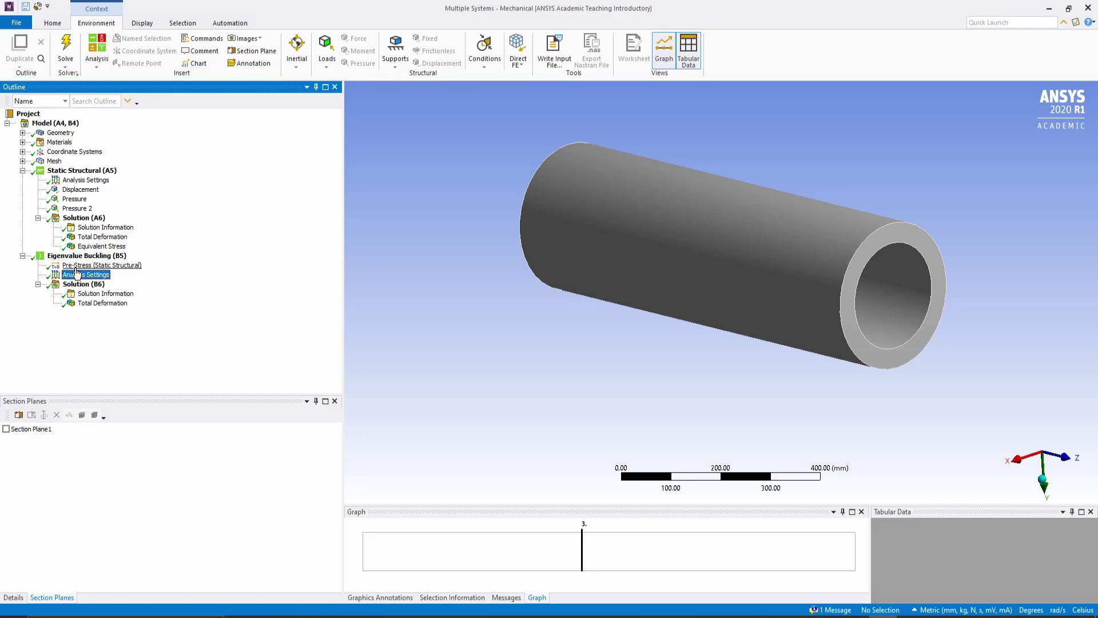
left_click(94, 303)
right_click(115, 281)
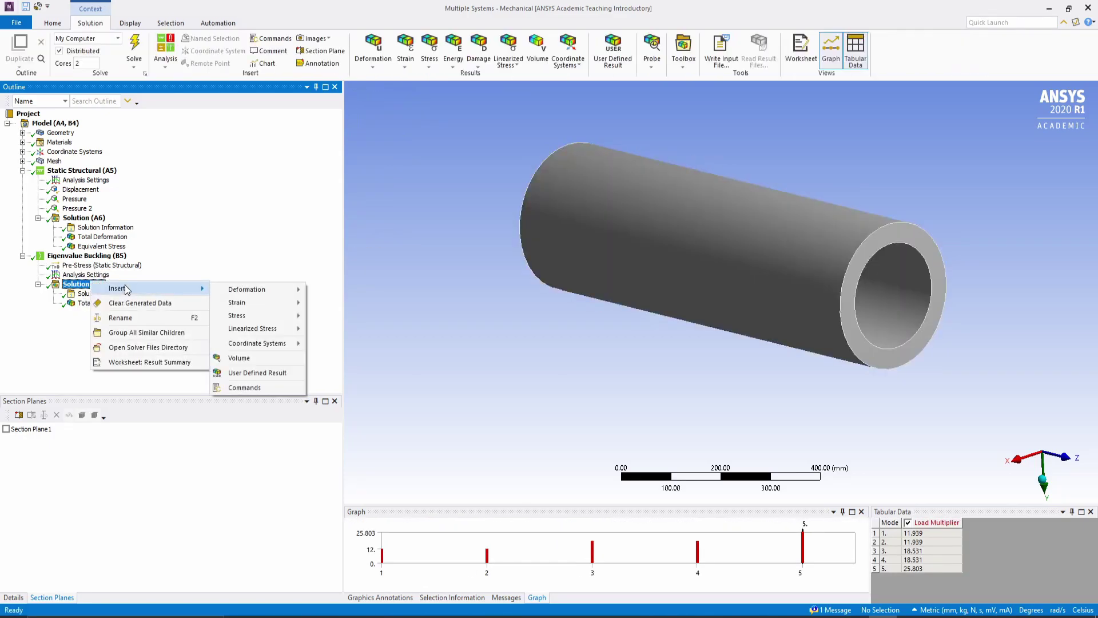
left_click(66, 369)
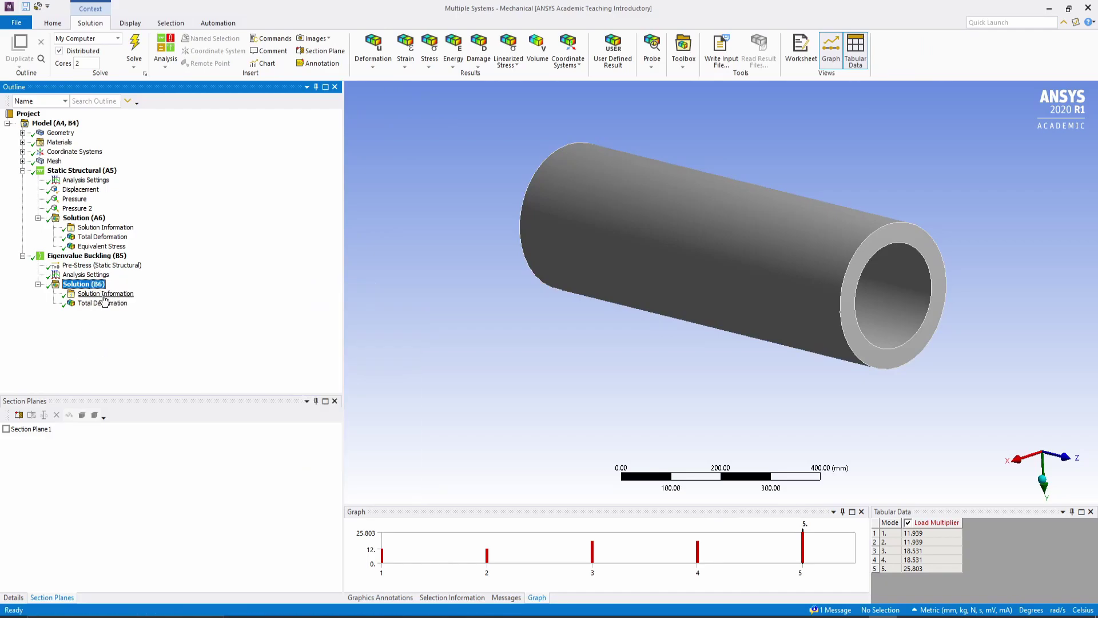
left_click(85, 275)
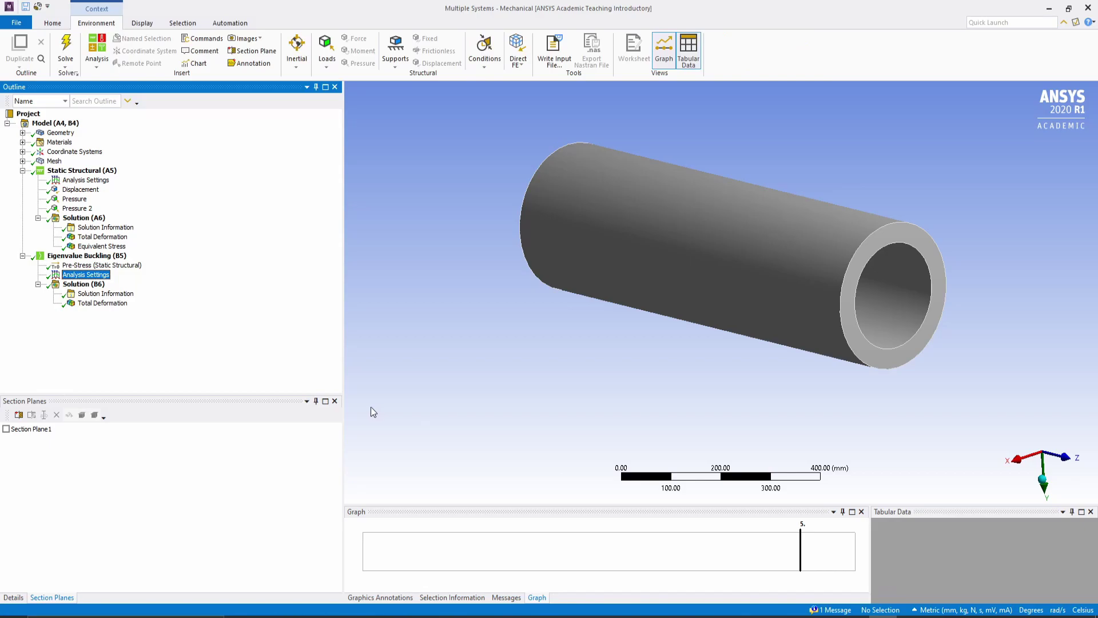
left_click(334, 401)
left_click(142, 427)
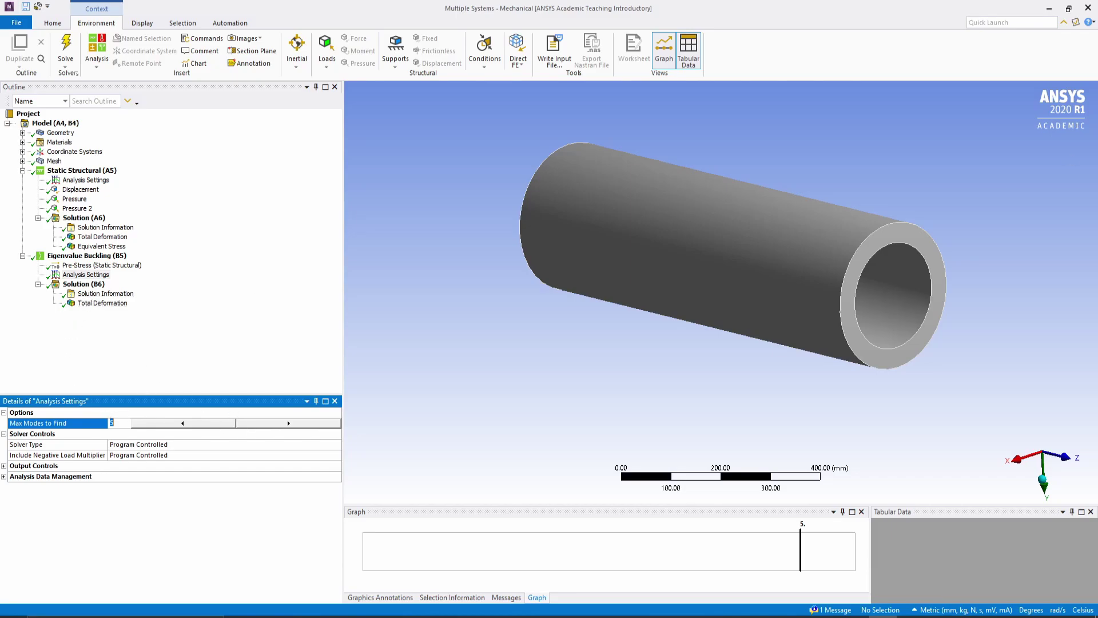
left_click(1063, 458)
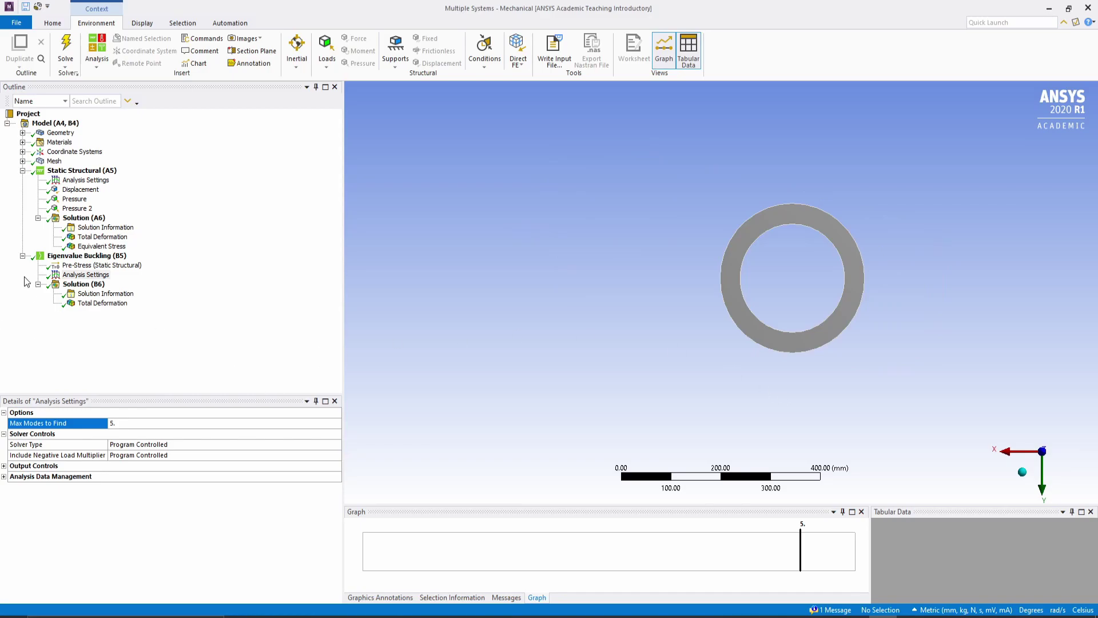
left_click(95, 303)
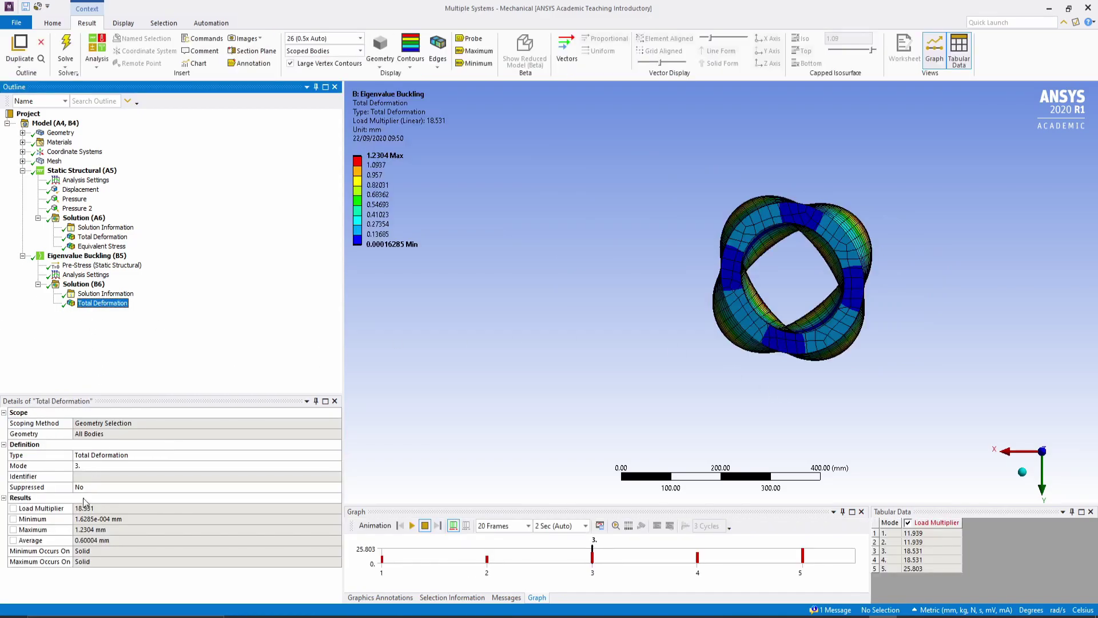
Switch the buckling Total Deformation to mode 2 and solve it.
left_click(105, 466)
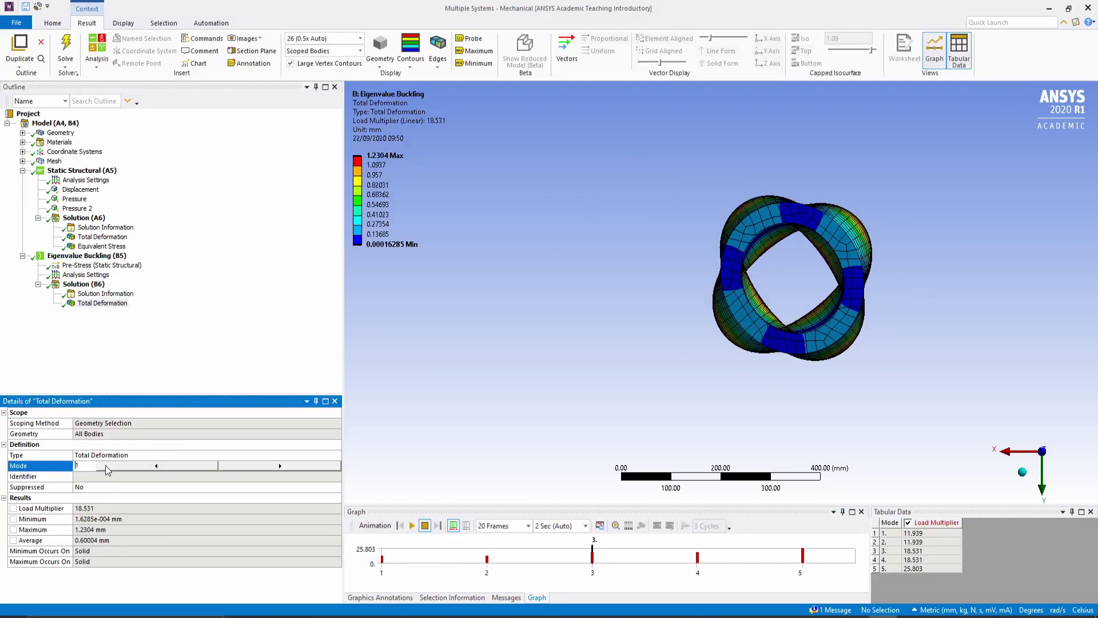
key("Return")
left_click(66, 50)
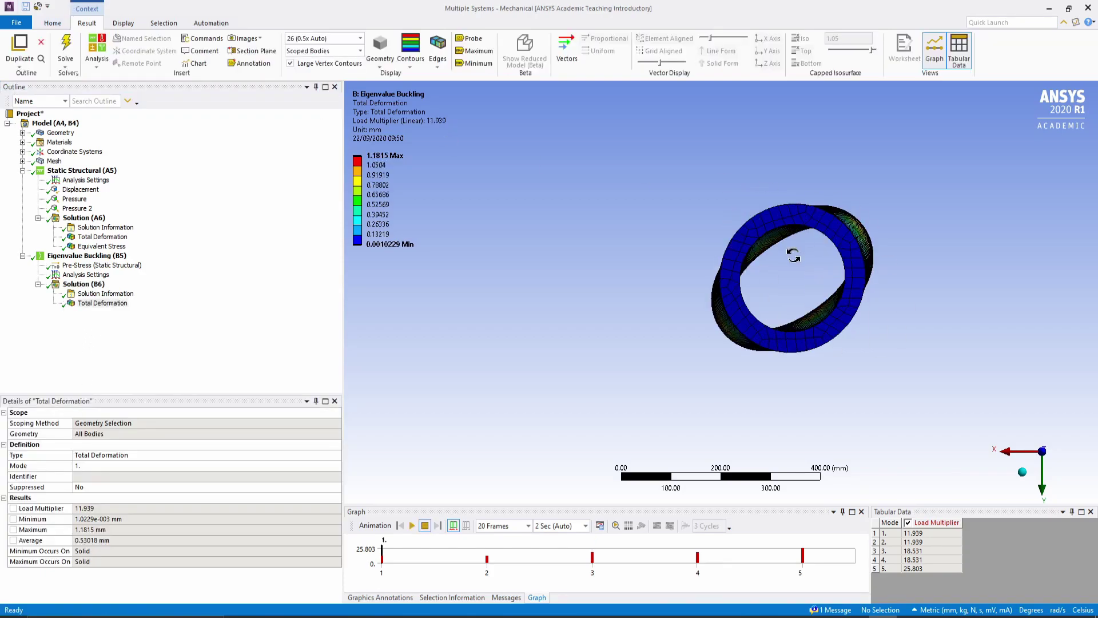
left_click(102, 478)
left_click(142, 466)
left_click(281, 466)
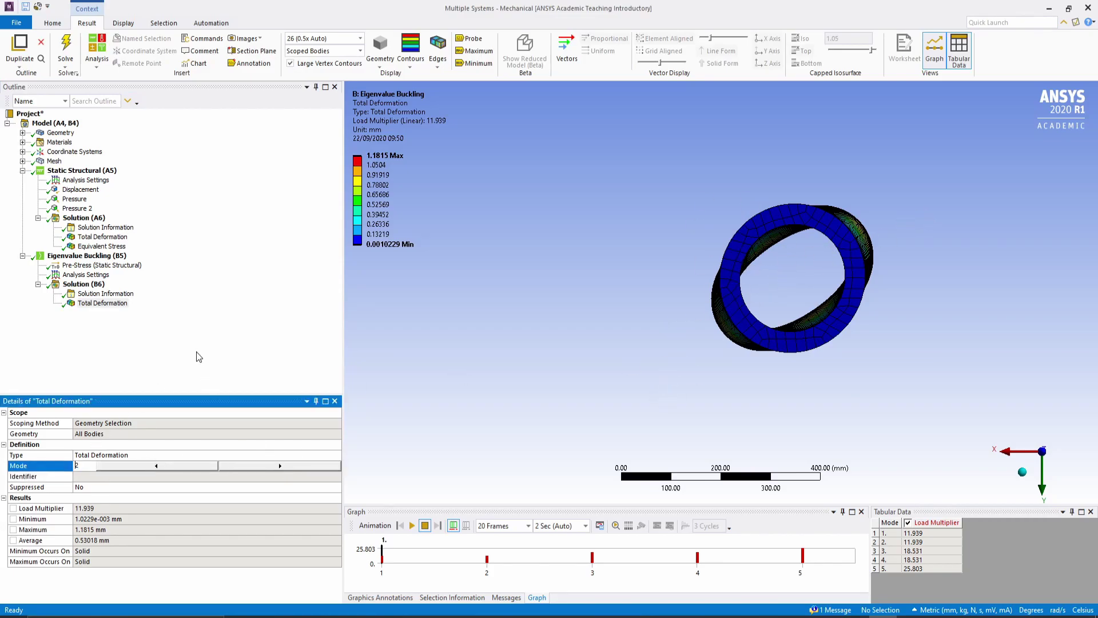
left_click(197, 356)
left_click(67, 44)
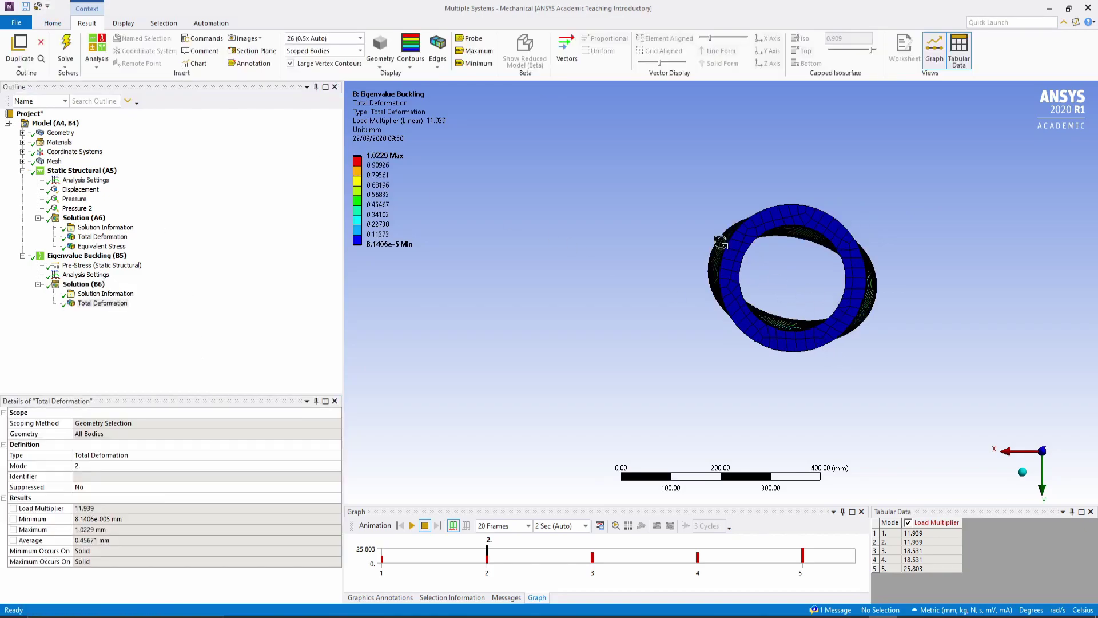
left_click(106, 293)
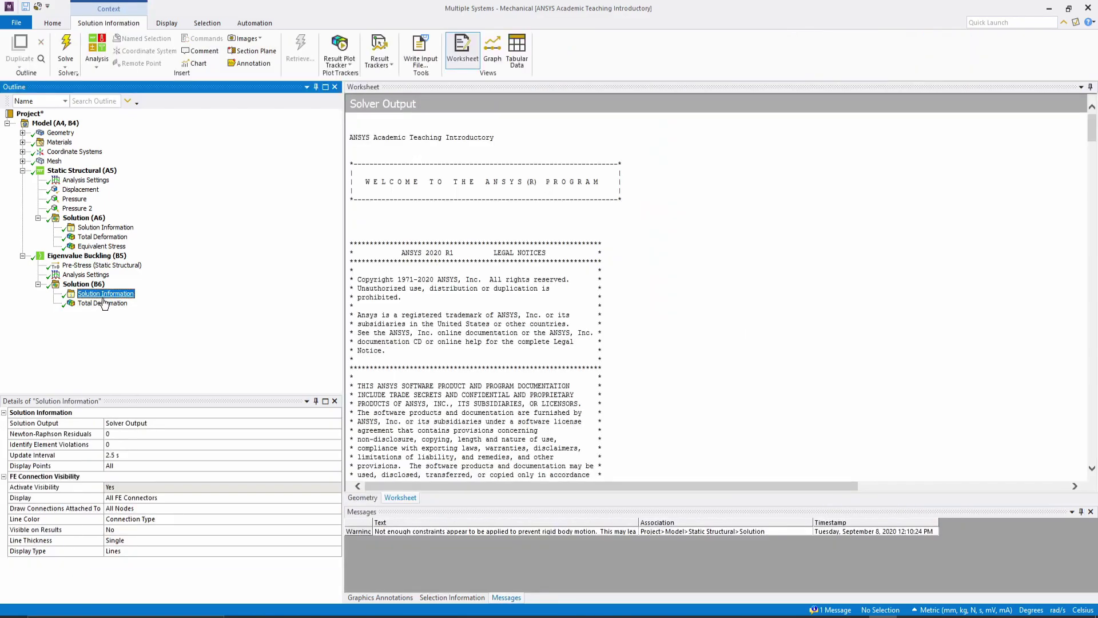
left_click(103, 303)
Step the buckling result to modes 3 and 4, solving after each.
left_click(106, 466)
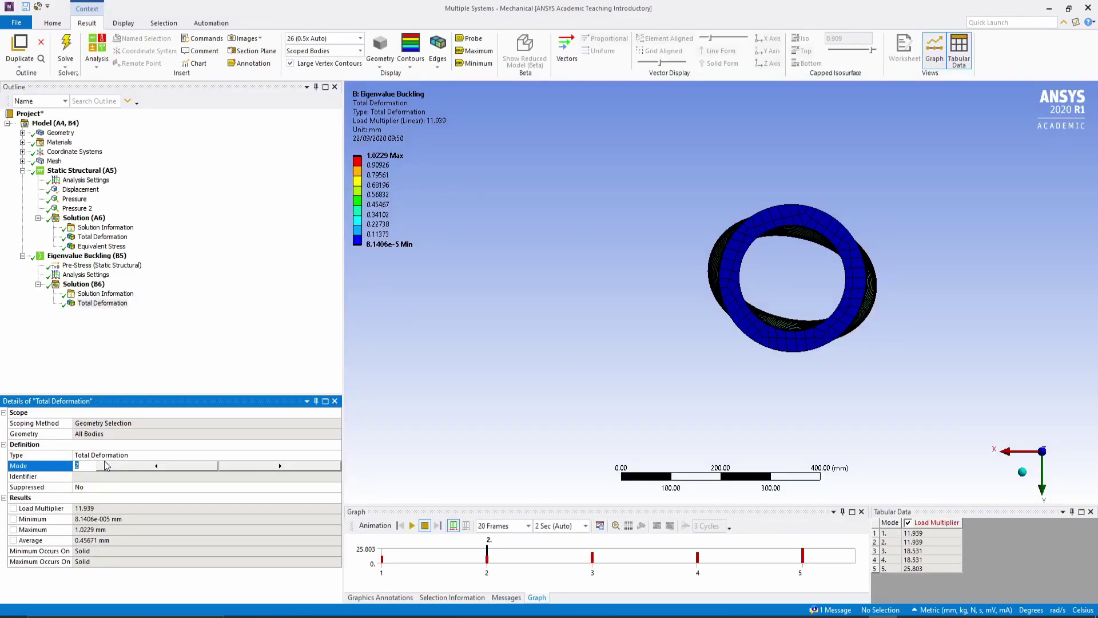
left_click(254, 472)
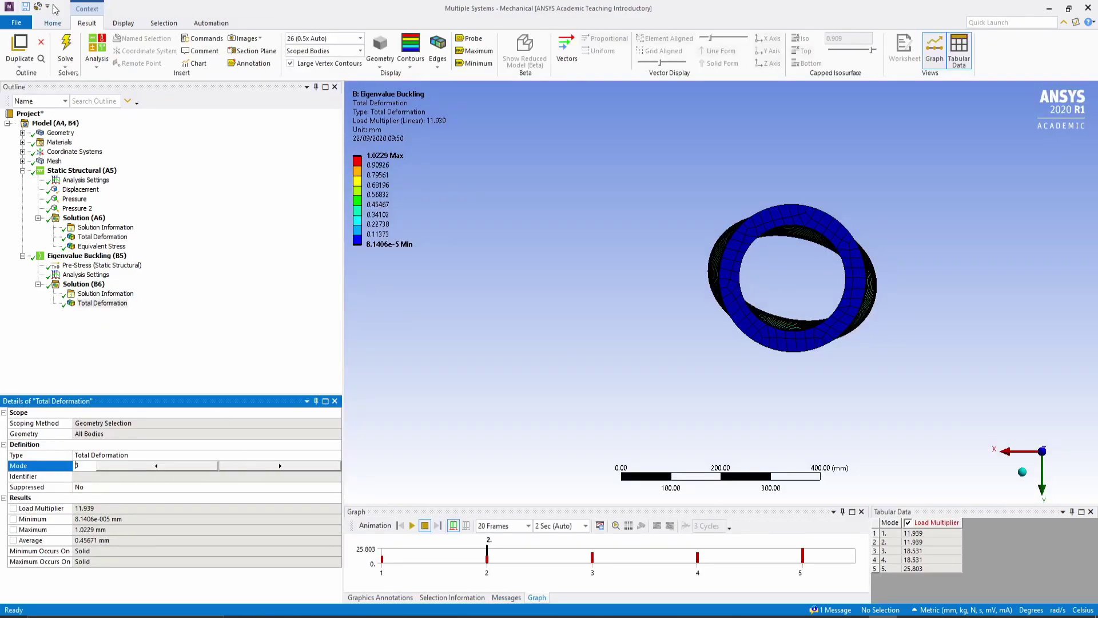
left_click(67, 45)
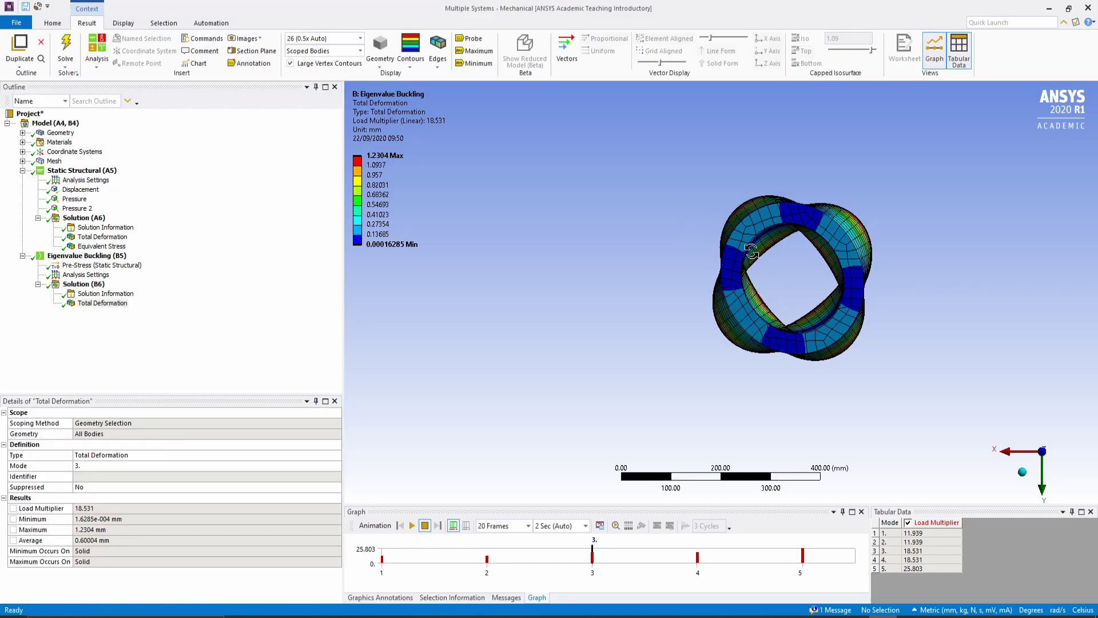
left_click(118, 467)
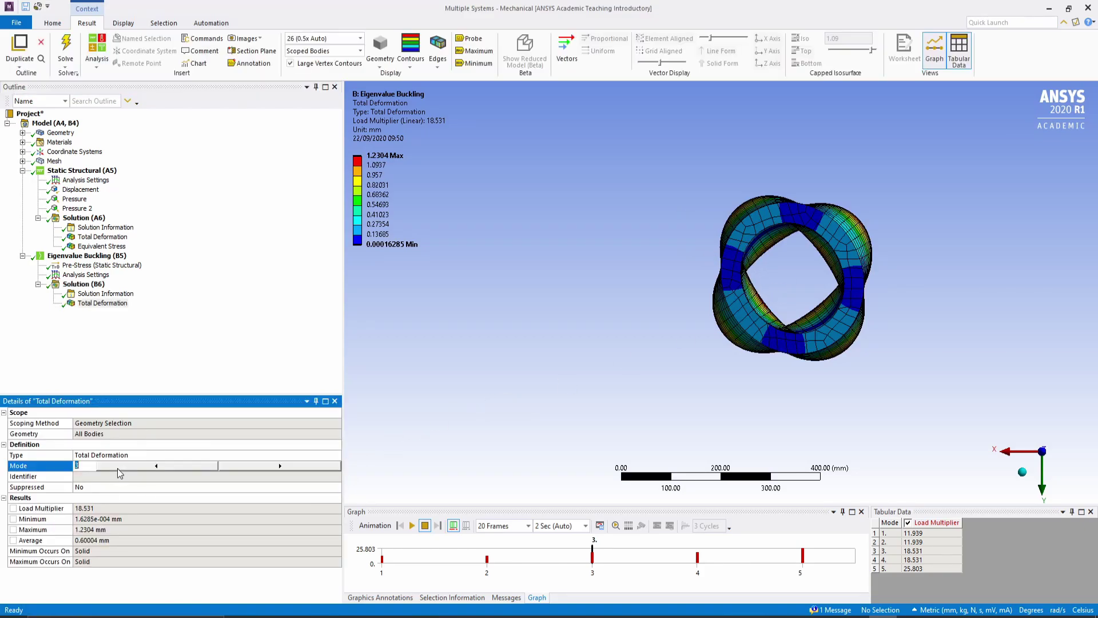
left_click(294, 468)
left_click(200, 351)
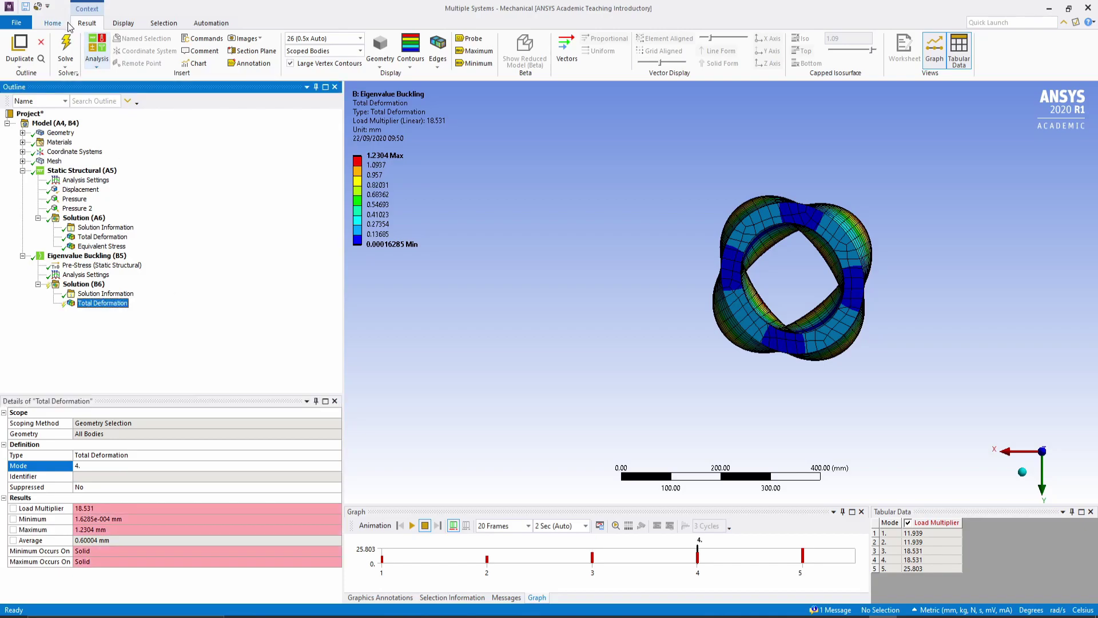
left_click(66, 49)
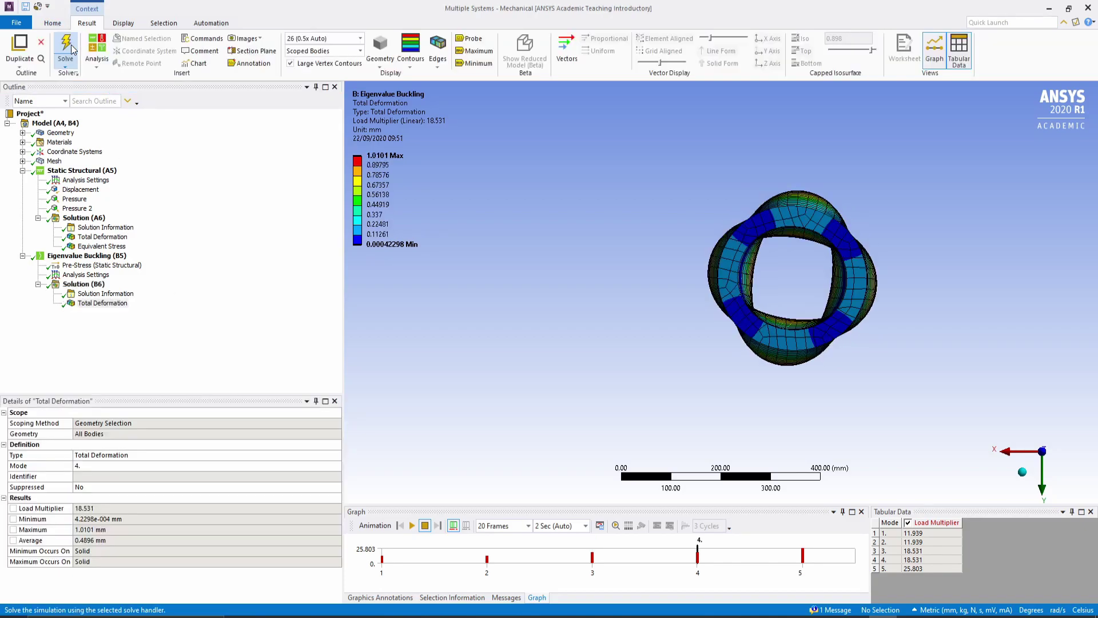
Set mode 5 and solve, giving load multiplier 25.803 and 1.0239 mm maximum.
left_click(105, 303)
left_click(95, 468)
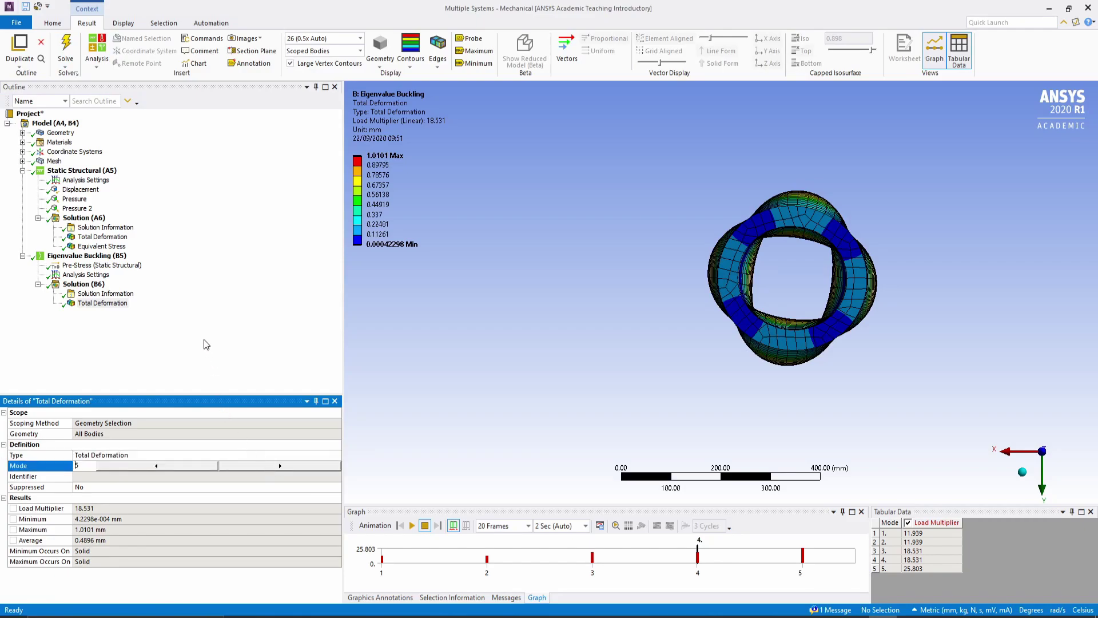
type("5")
key("Return")
left_click(66, 46)
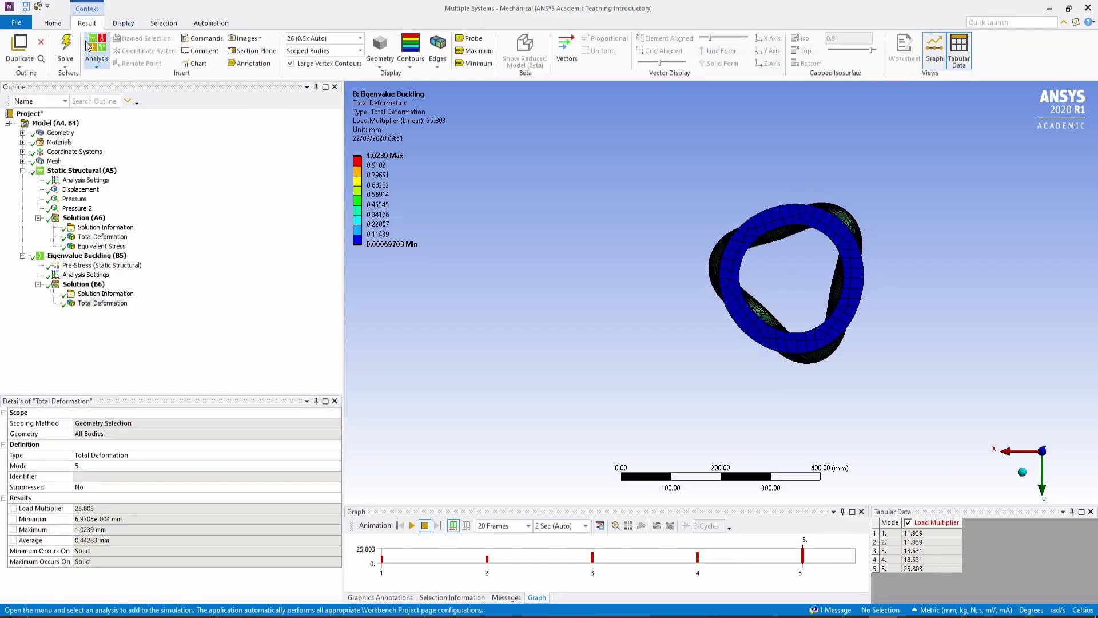
Inspect the mode 5 buckled tube in side and oblique views, then show the 60 MPa static Pressure.
middle_click_drag(841, 337, 809, 329)
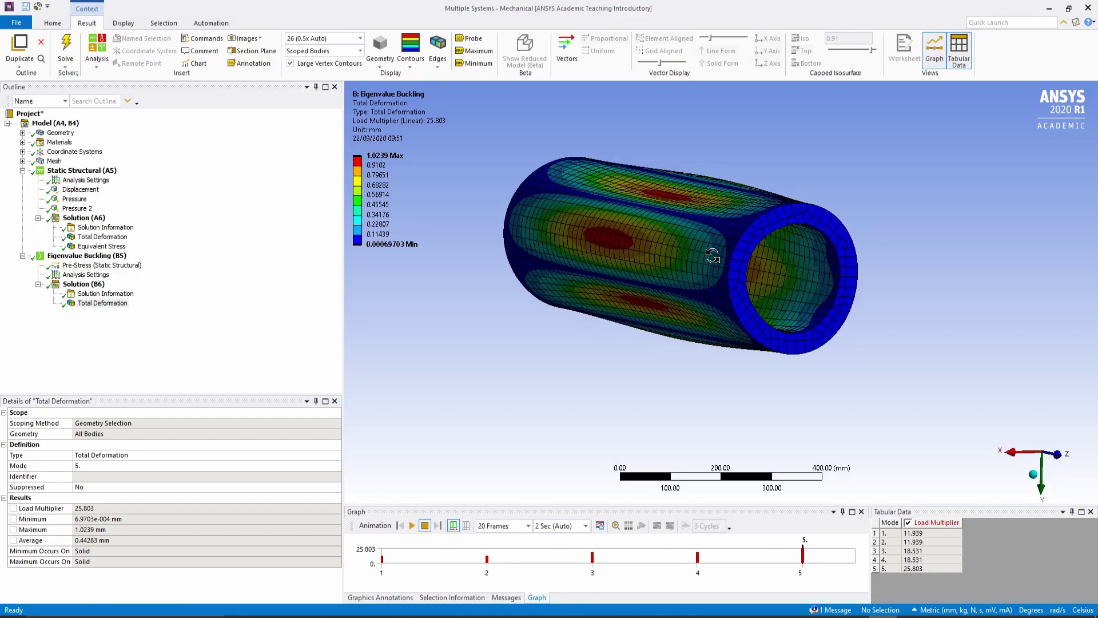
middle_click_drag(695, 272, 675, 274)
left_click(1021, 454)
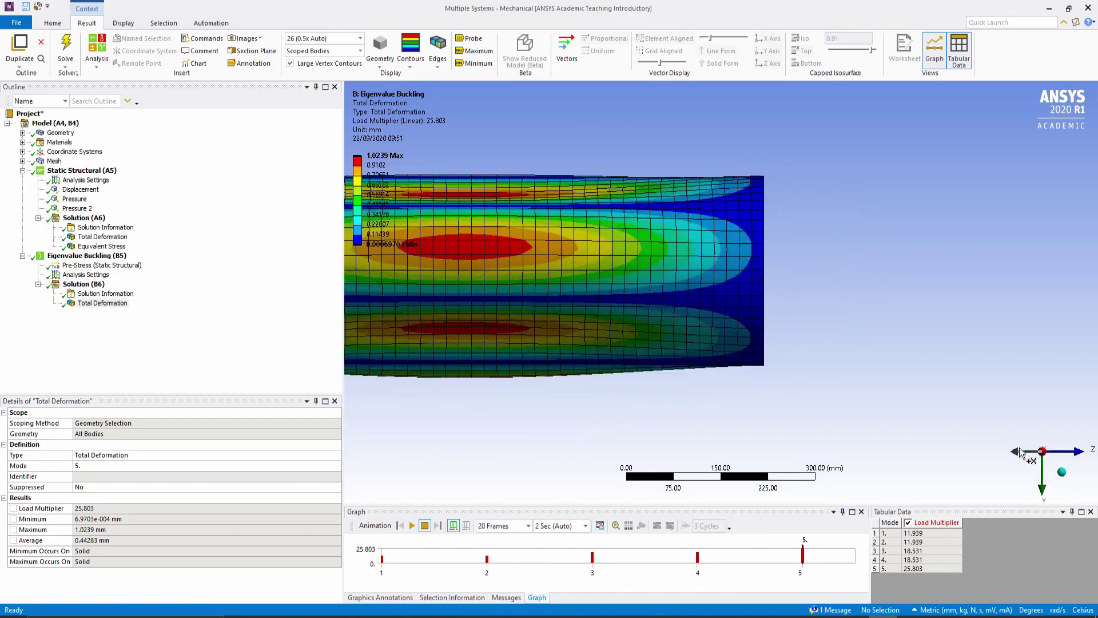
key("F7")
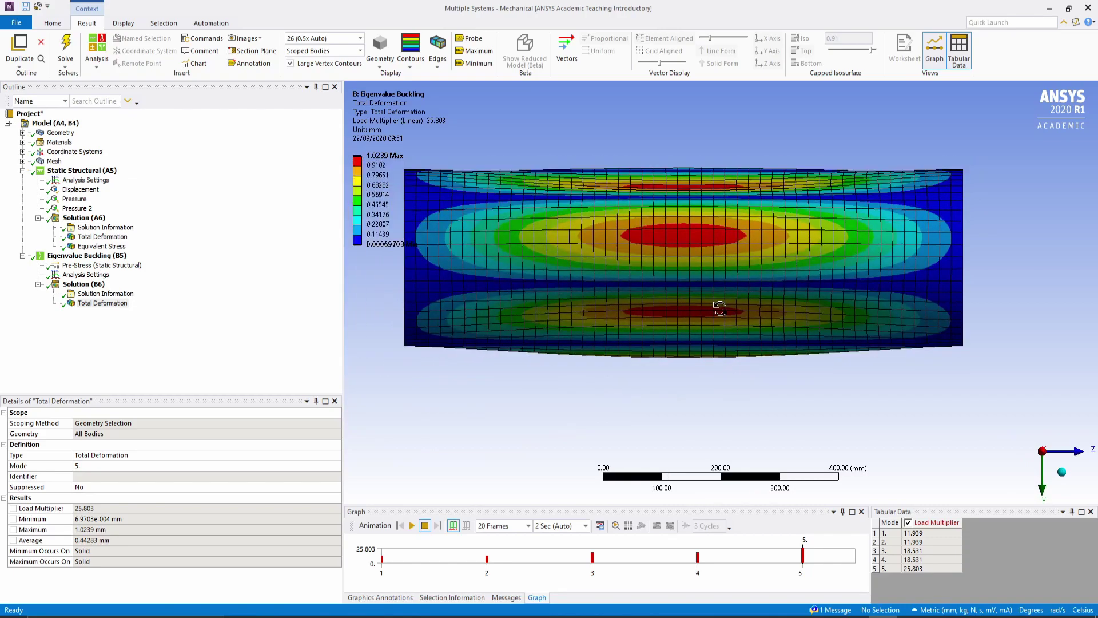
middle_click_drag(720, 308, 733, 302)
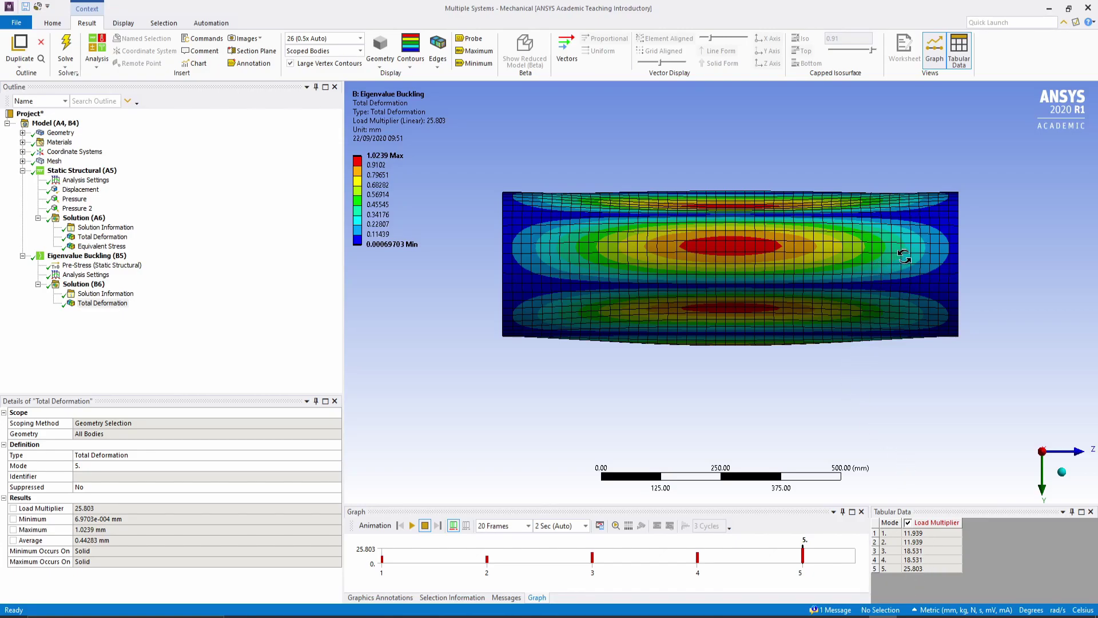
middle_click_drag(709, 362, 638, 342)
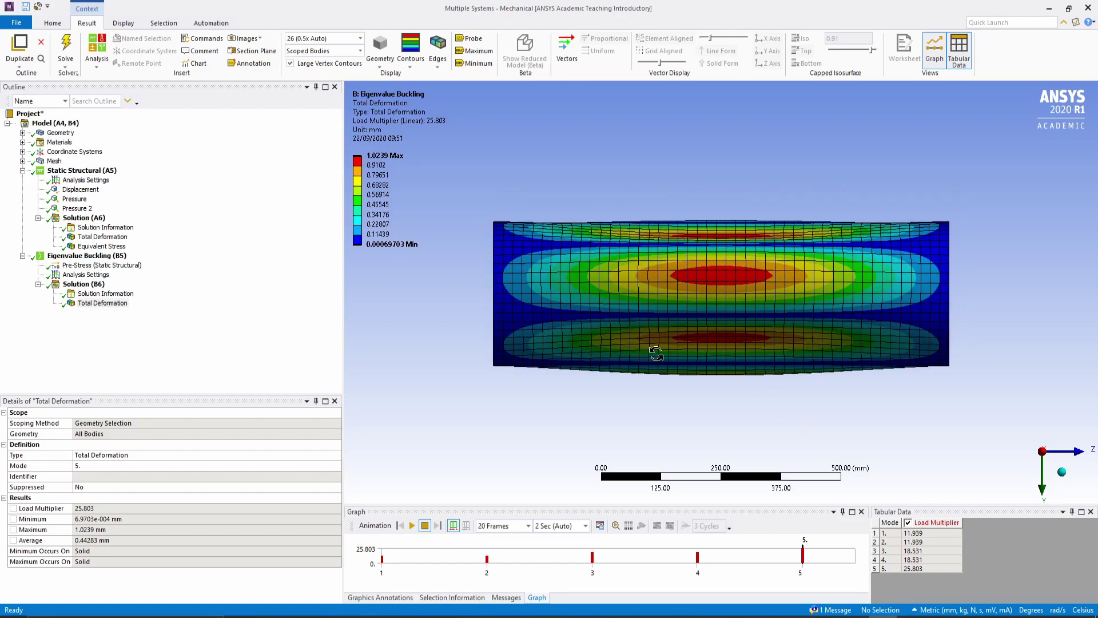
left_click_drag(655, 343, 773, 336)
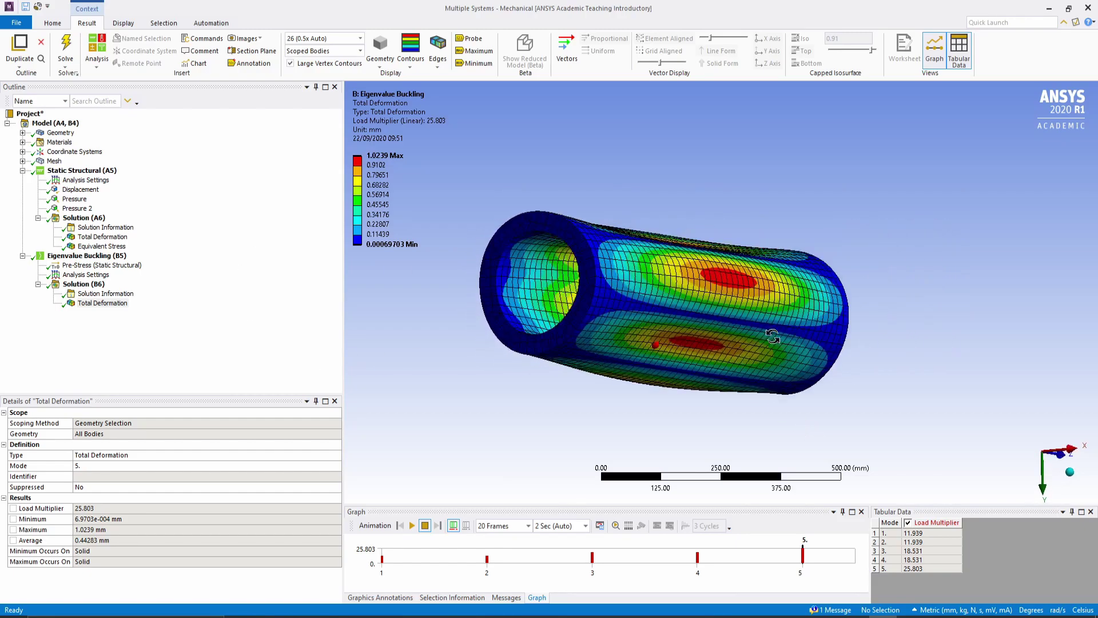
left_click(1077, 453)
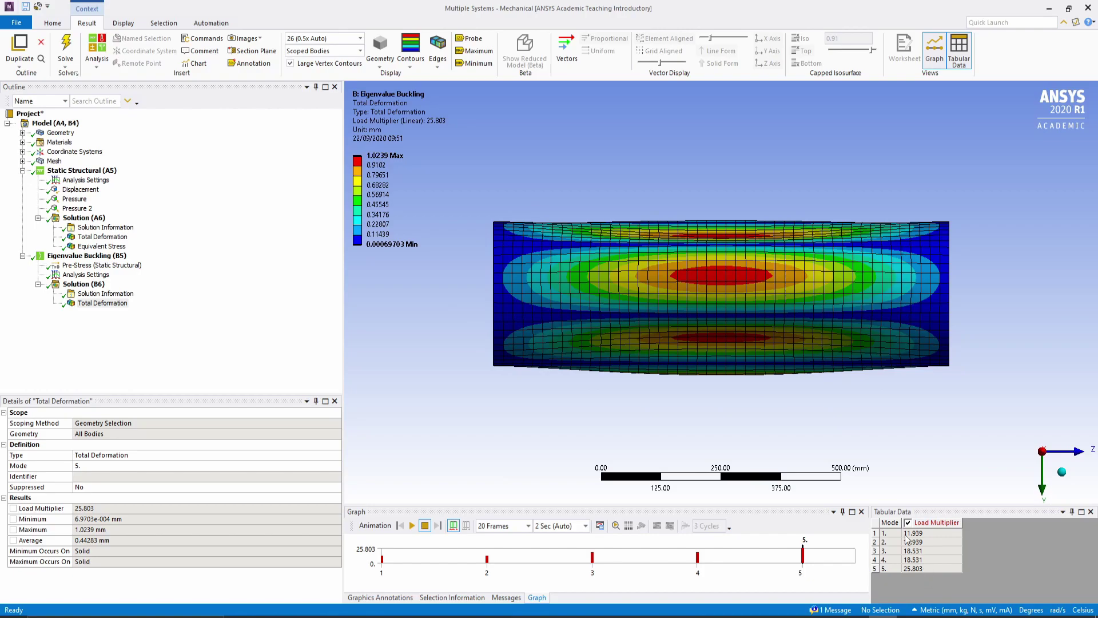
left_click(74, 198)
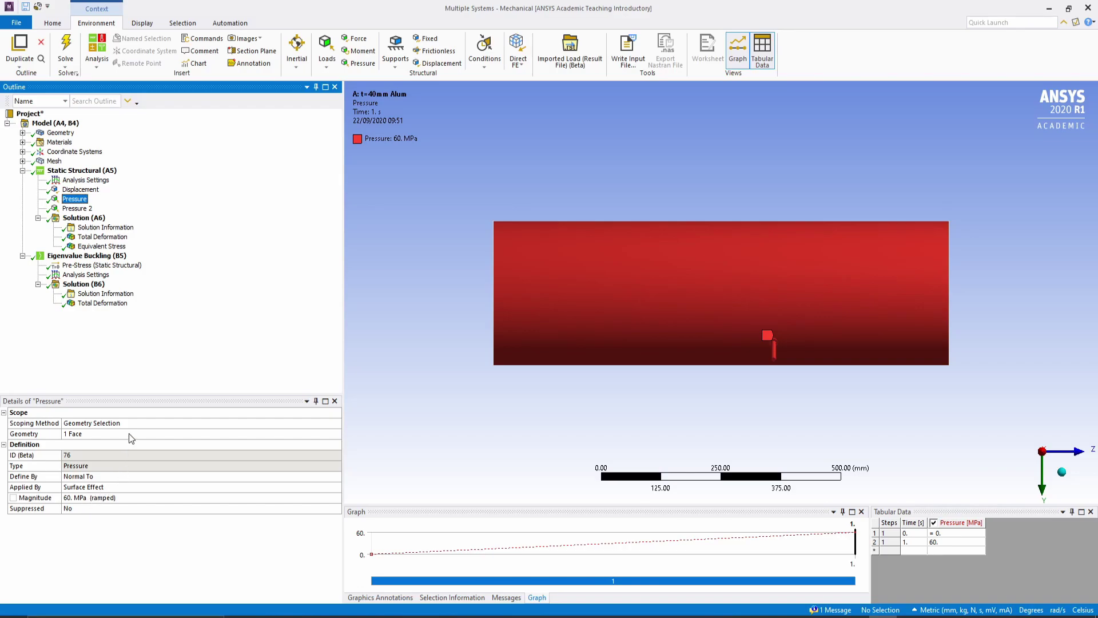
Orbit the mode 5 buckling deformation, then inspect the 0.1 MPa Pressure 2 on the inner tube face.
left_click(95, 303)
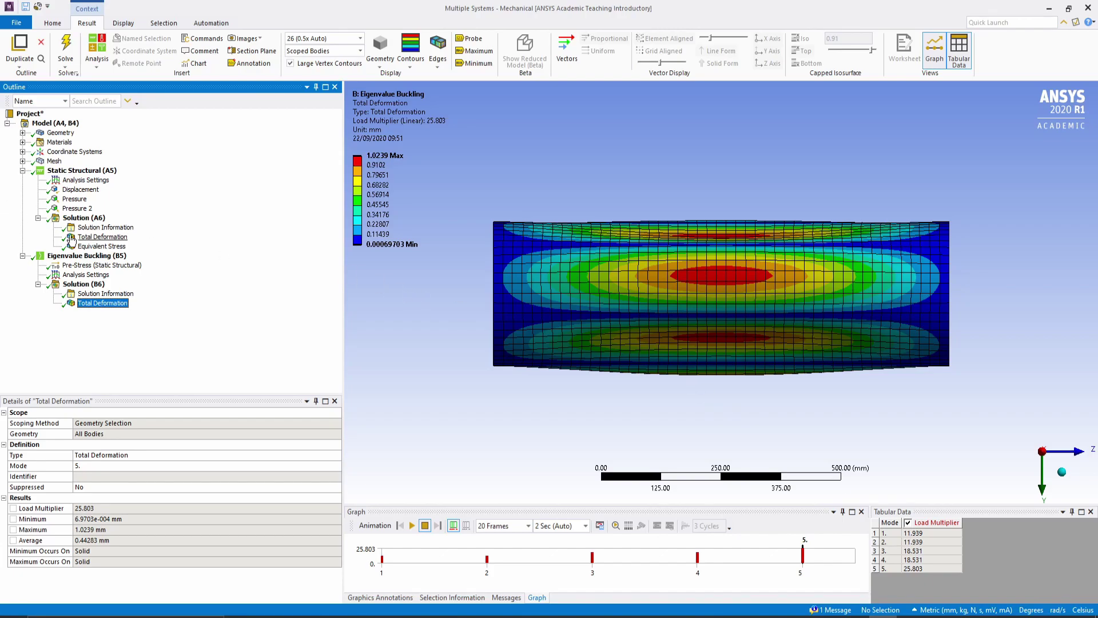
left_click_drag(559, 303, 456, 260)
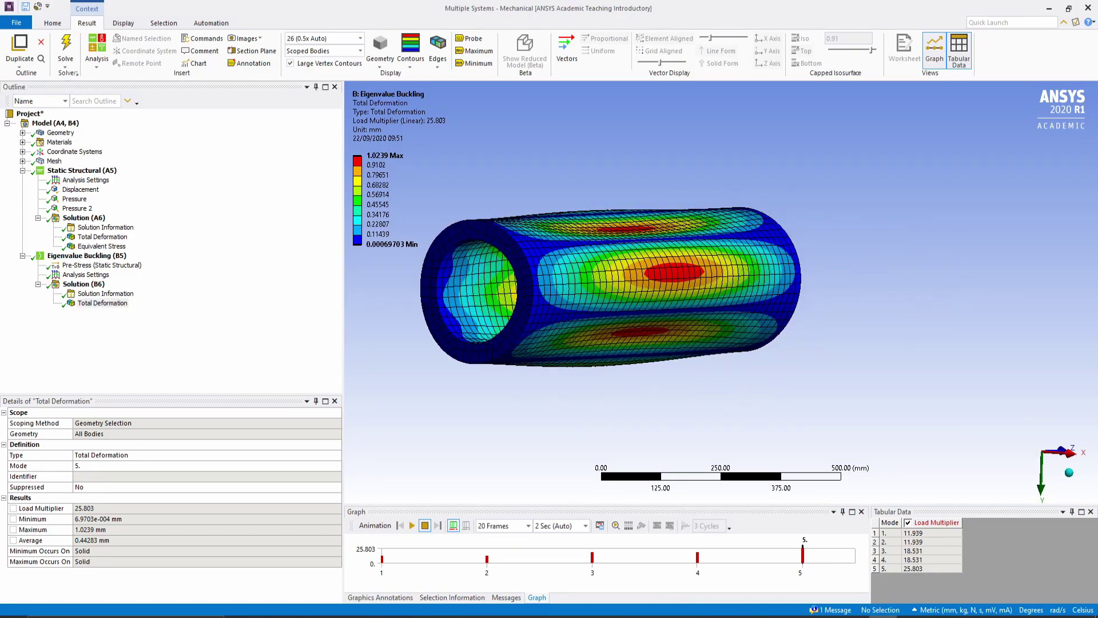
left_click(1078, 453)
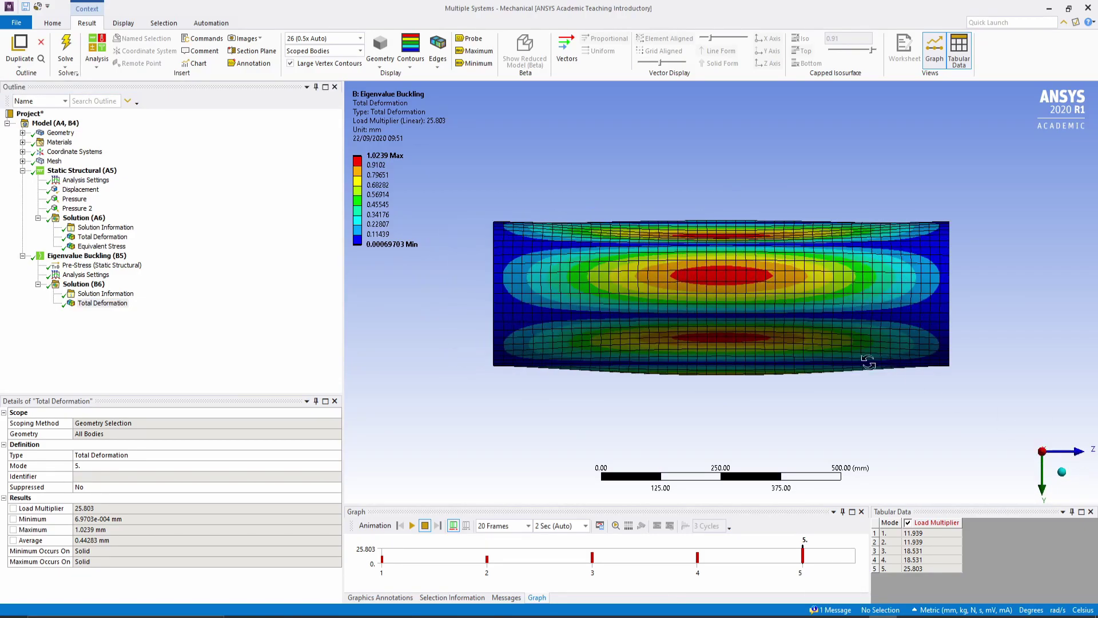
left_click_drag(718, 280, 506, 266)
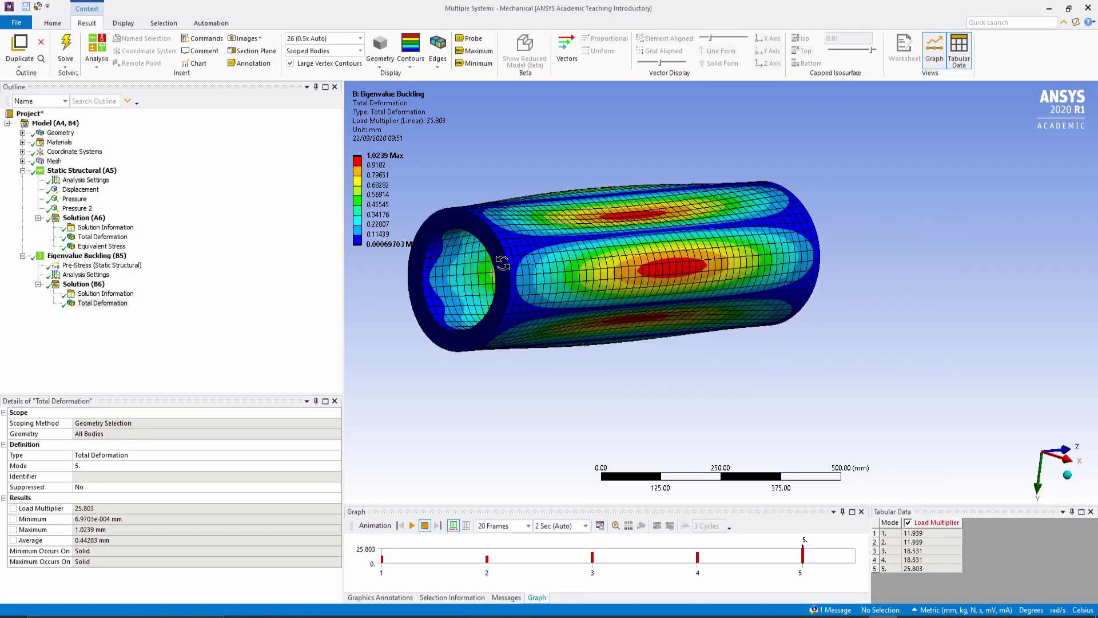
left_click(1071, 459)
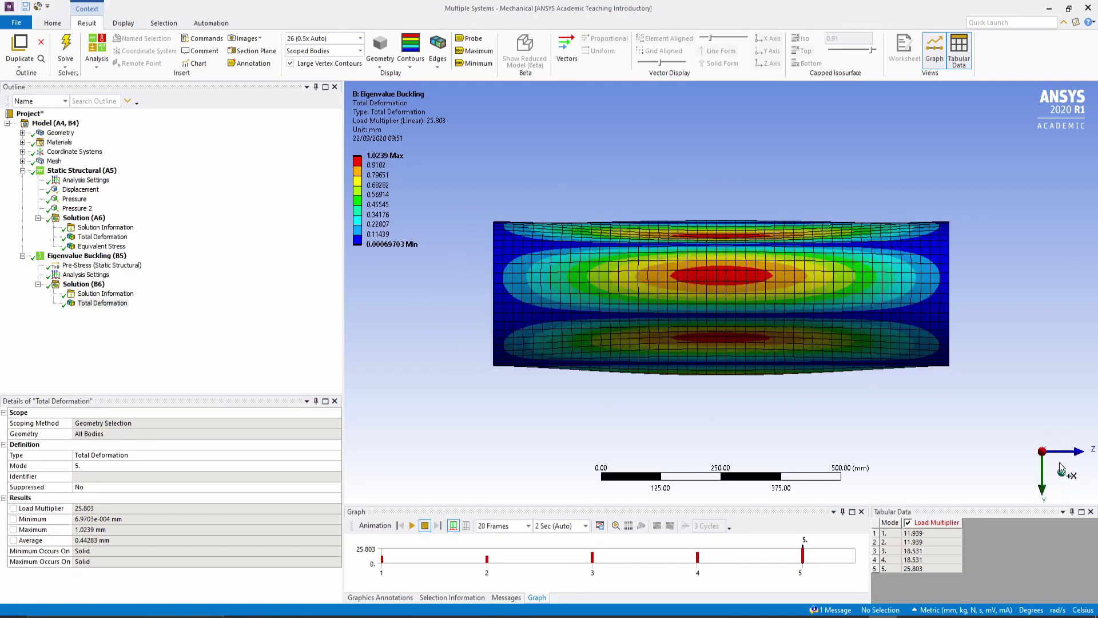
left_click(86, 211)
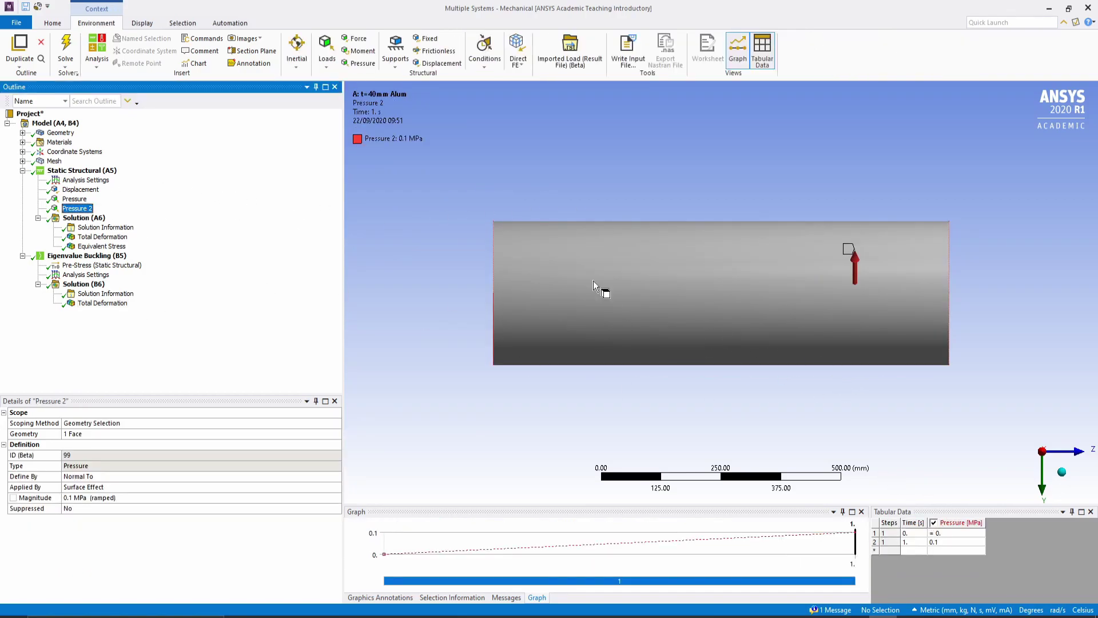
middle_click_drag(605, 286, 547, 332)
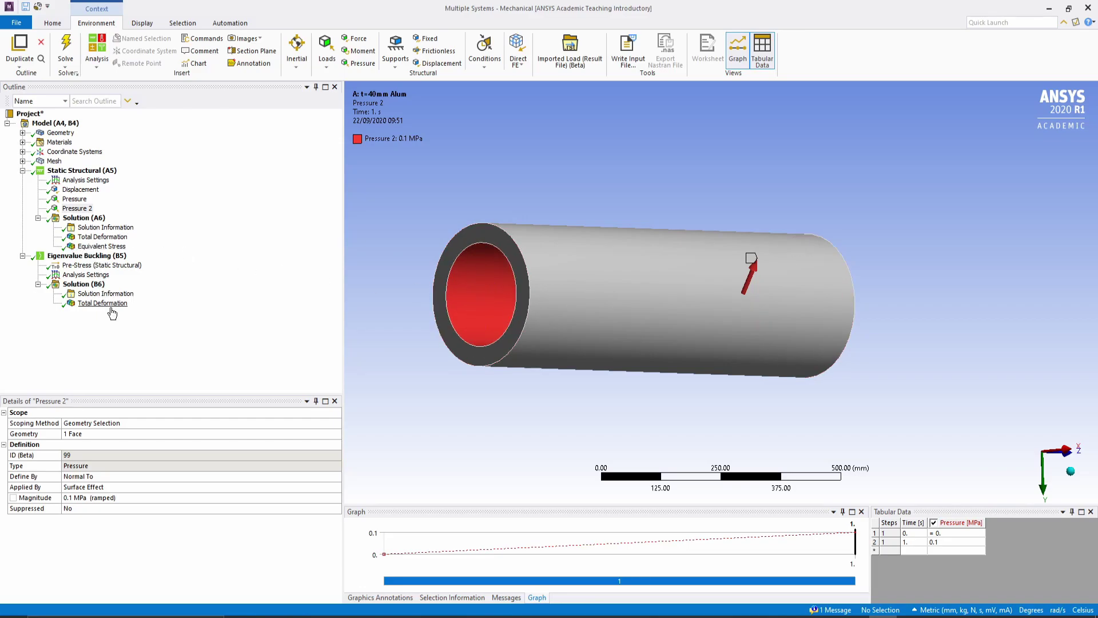
left_click(98, 303)
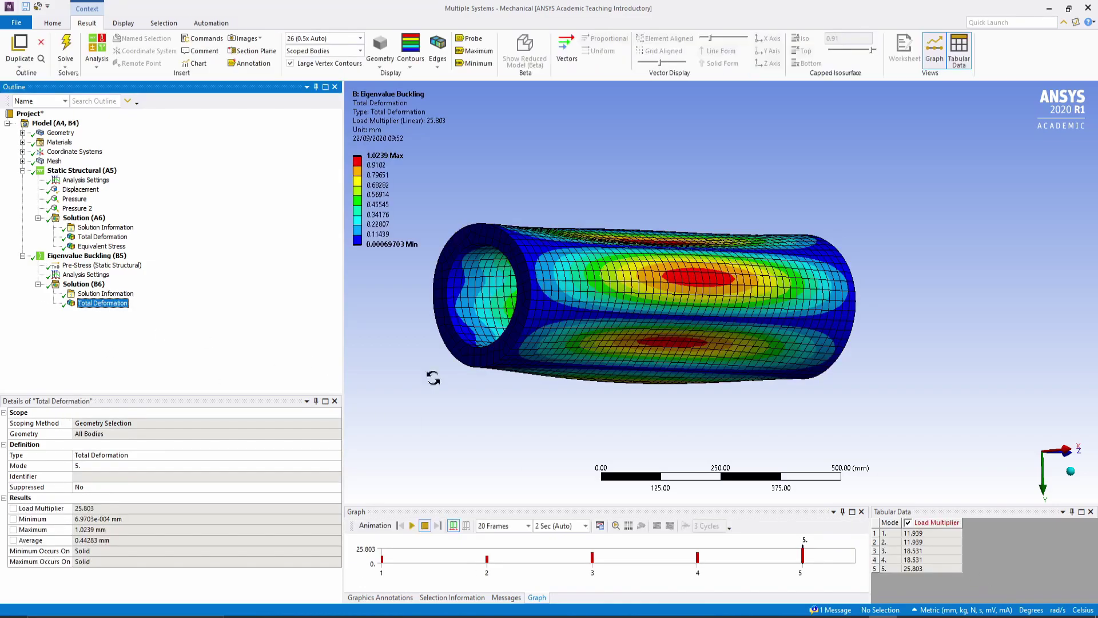